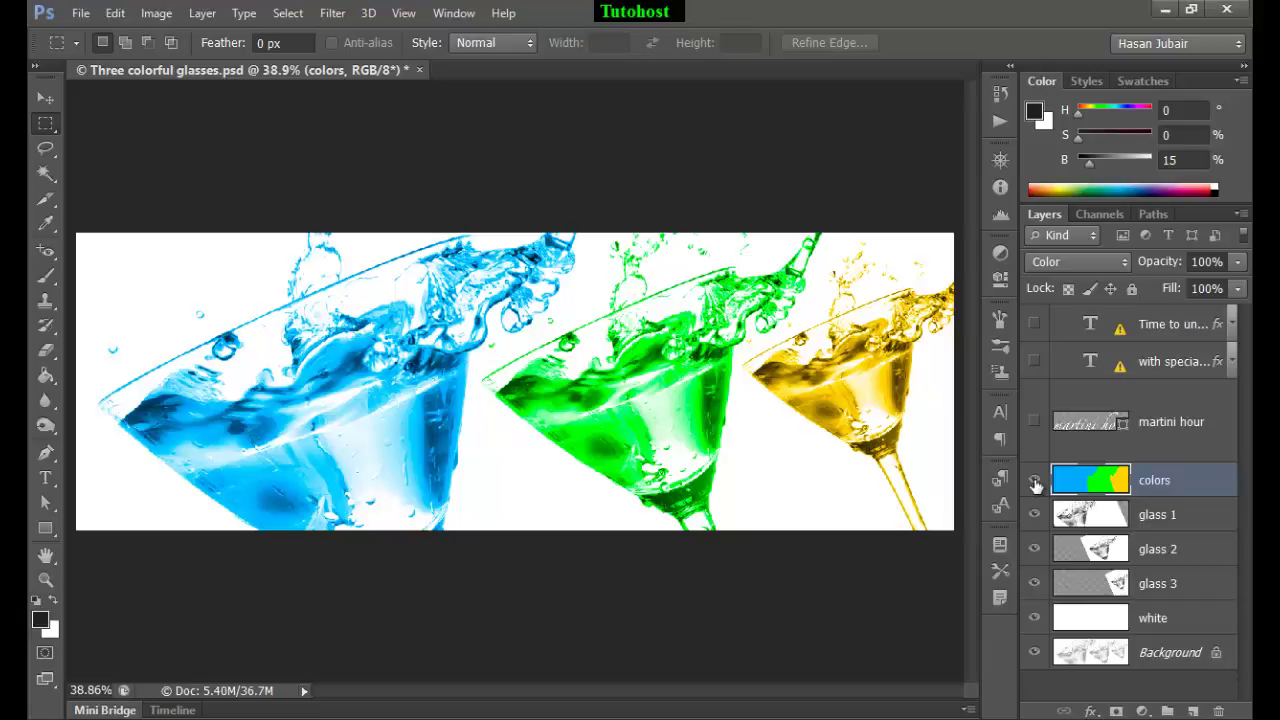
Hide the colors layer and add an Invert adjustment layer directly above the glass 1 layer
left_click(1035, 481)
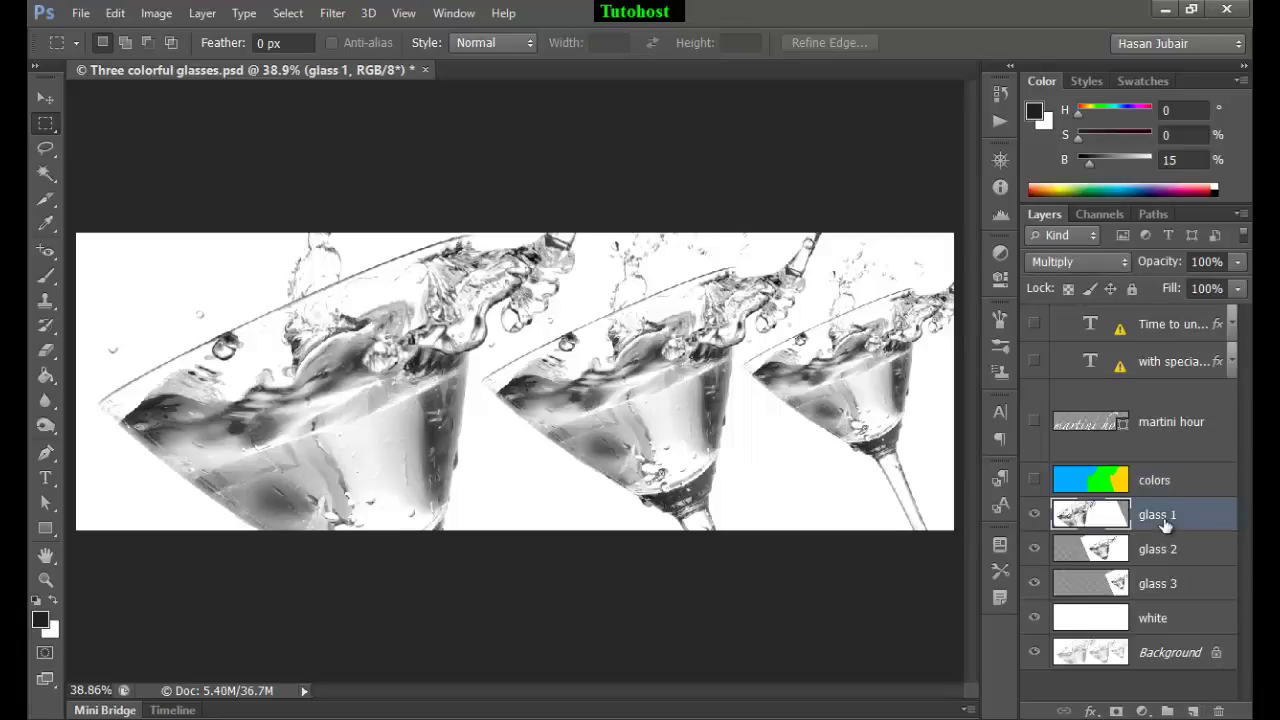
left_click(1165, 520)
left_click(1143, 711)
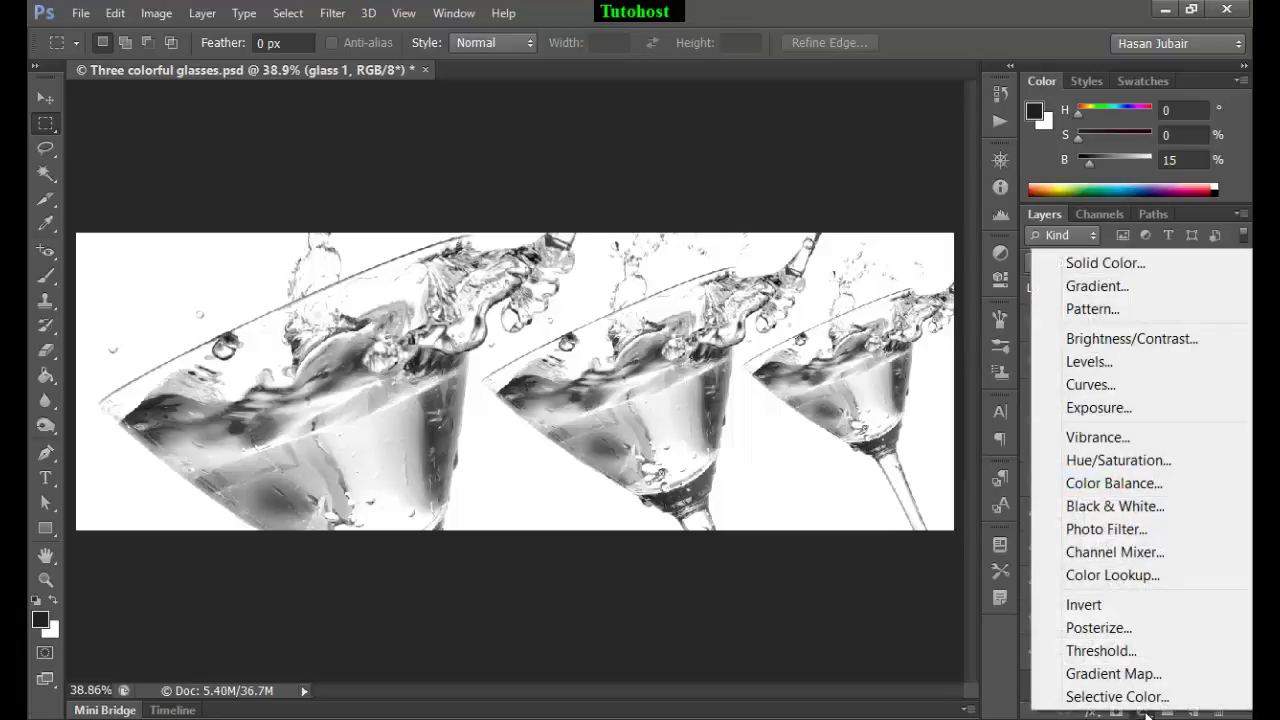
left_click(1098, 603)
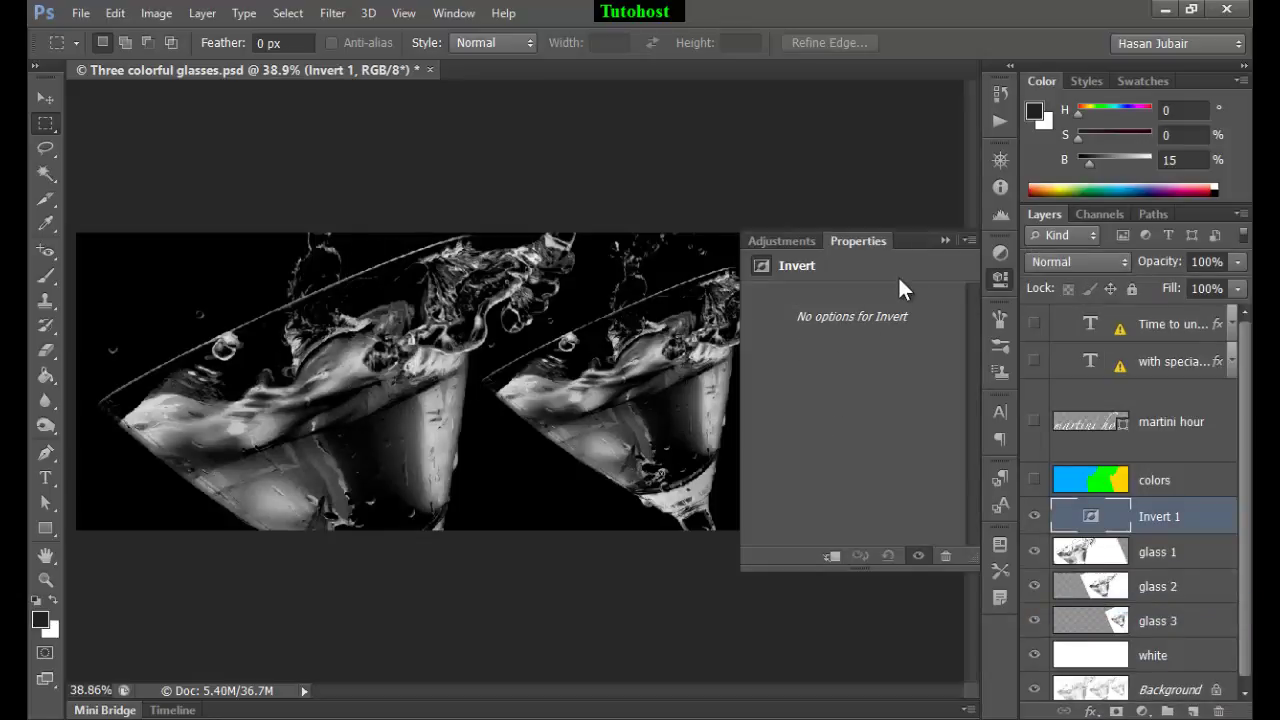
left_click(944, 240)
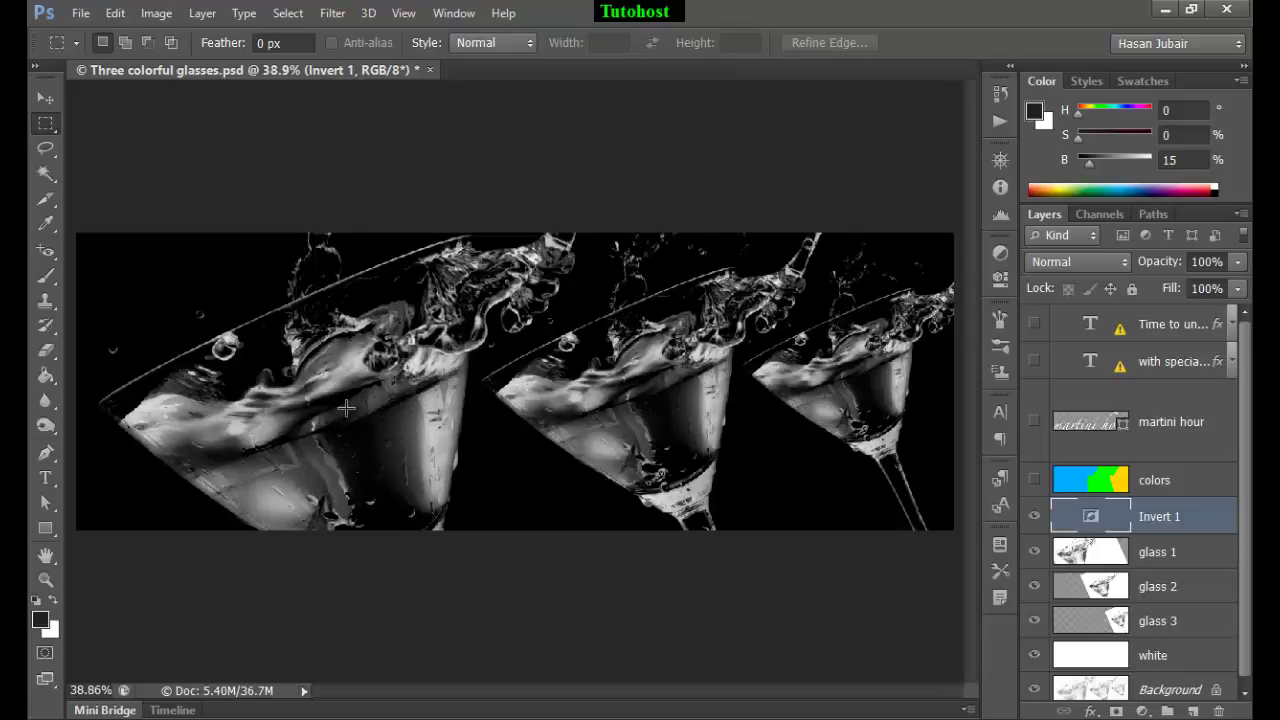
Create a new layer above the colors layer and fill it with dark gray at 15% brightness
left_click(1097, 484)
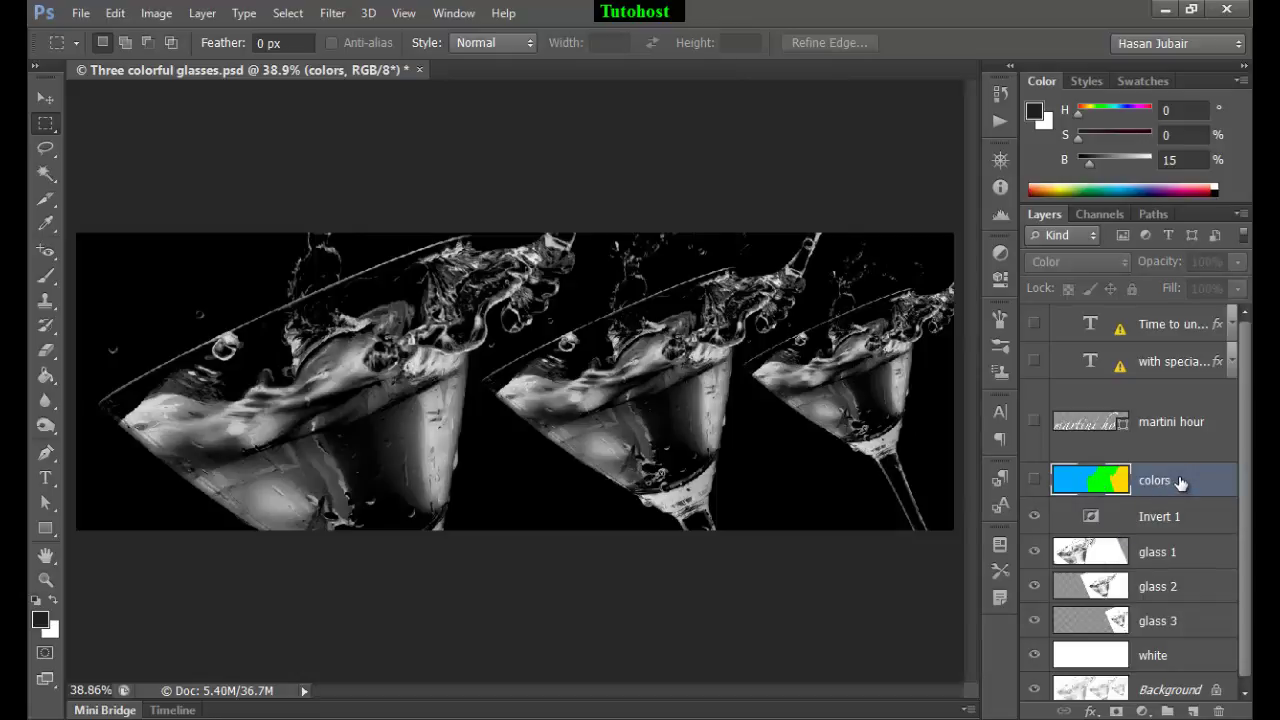
left_click(1195, 711)
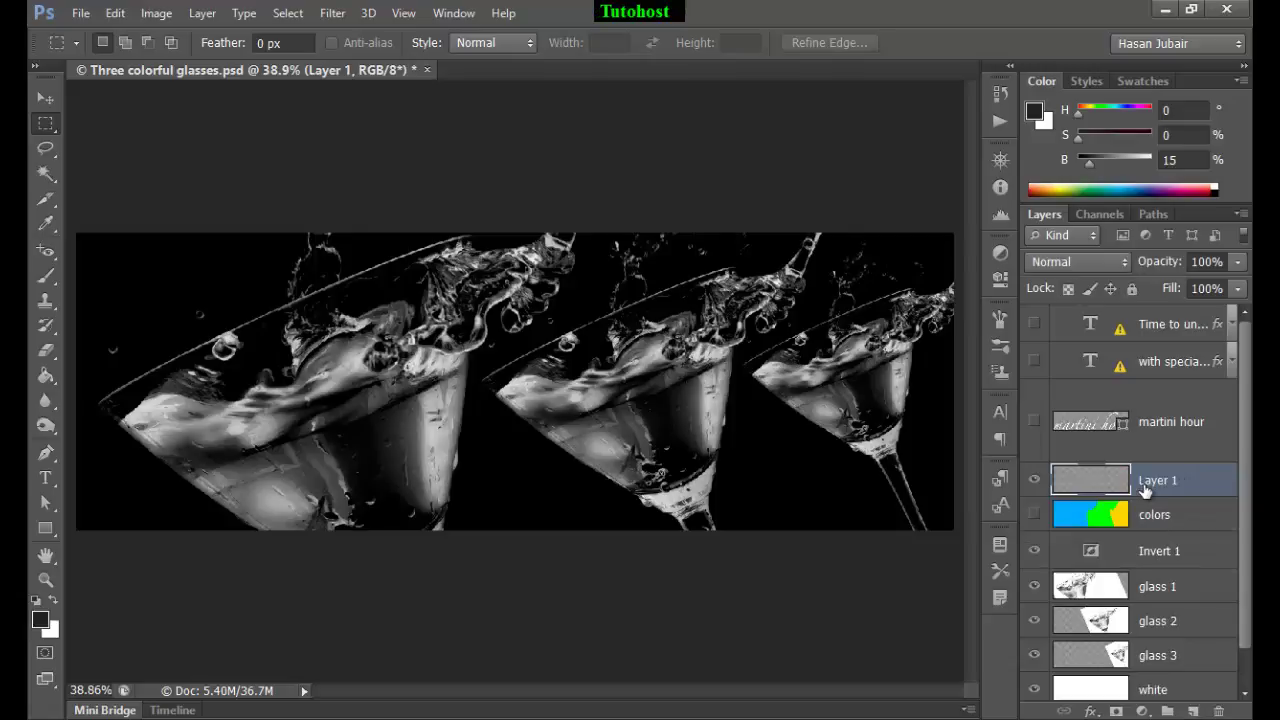
left_click(1190, 160)
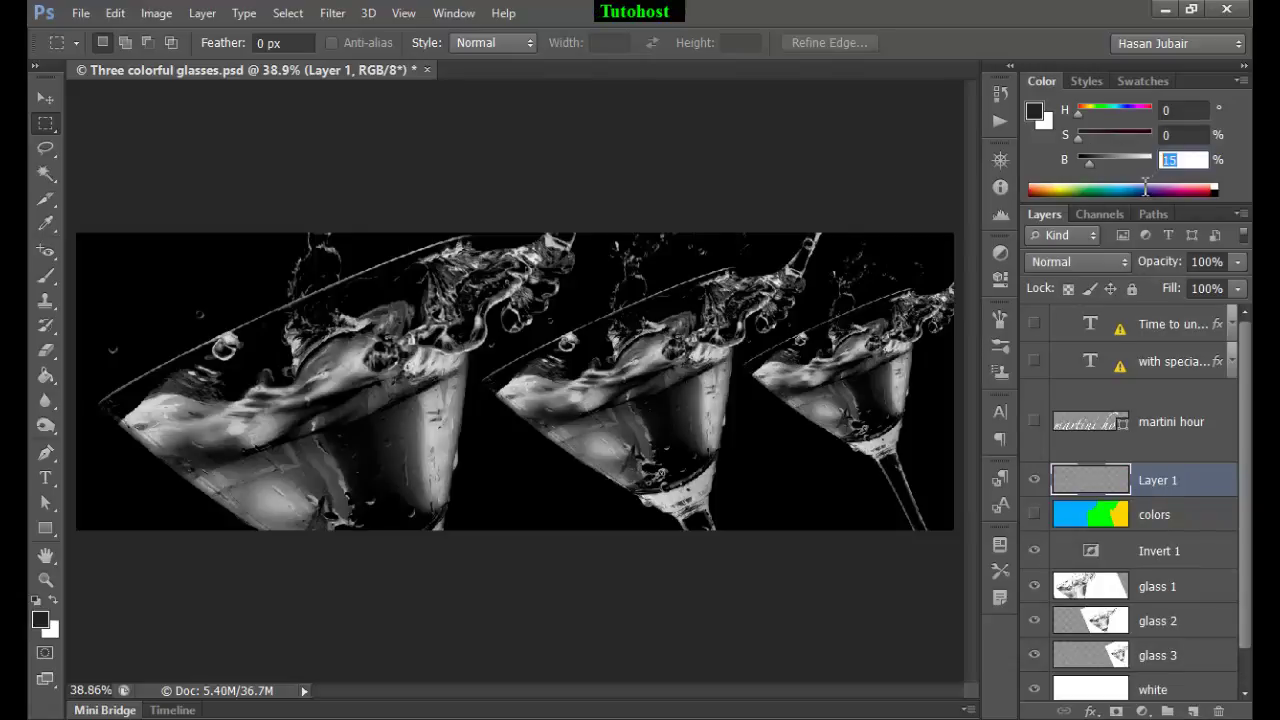
type("15")
key("Return")
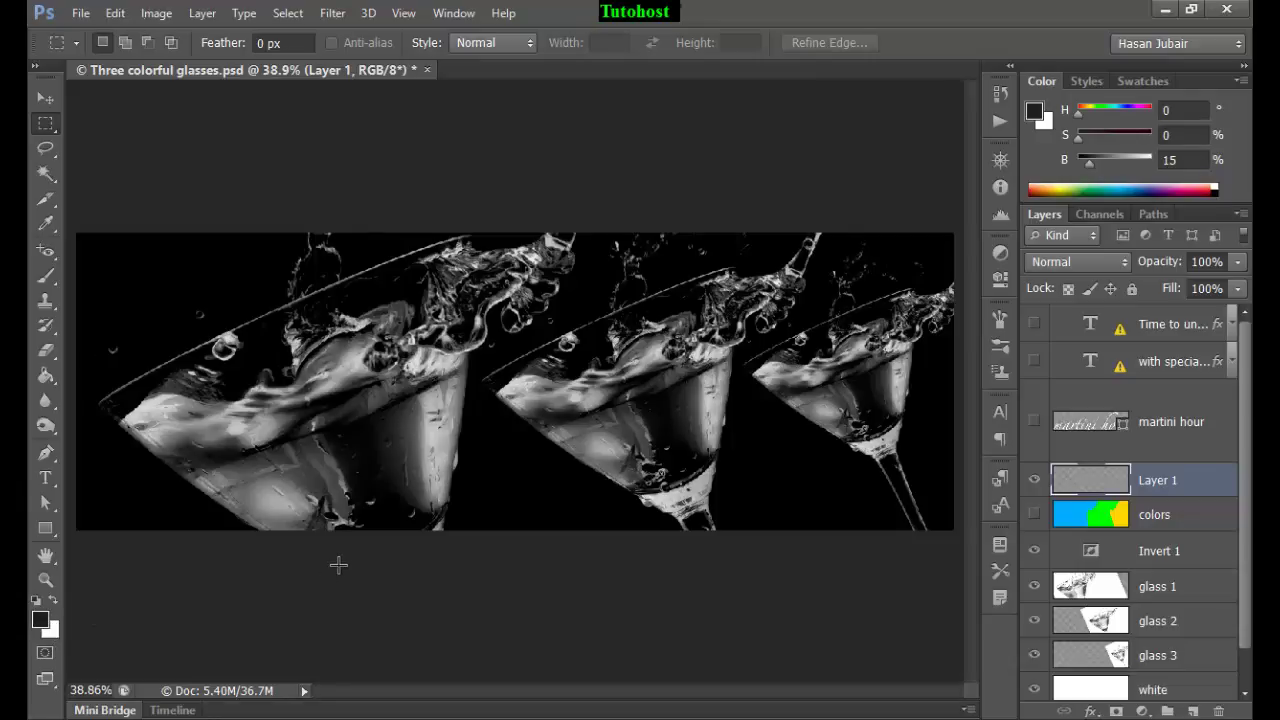
key("alt+BackSpace")
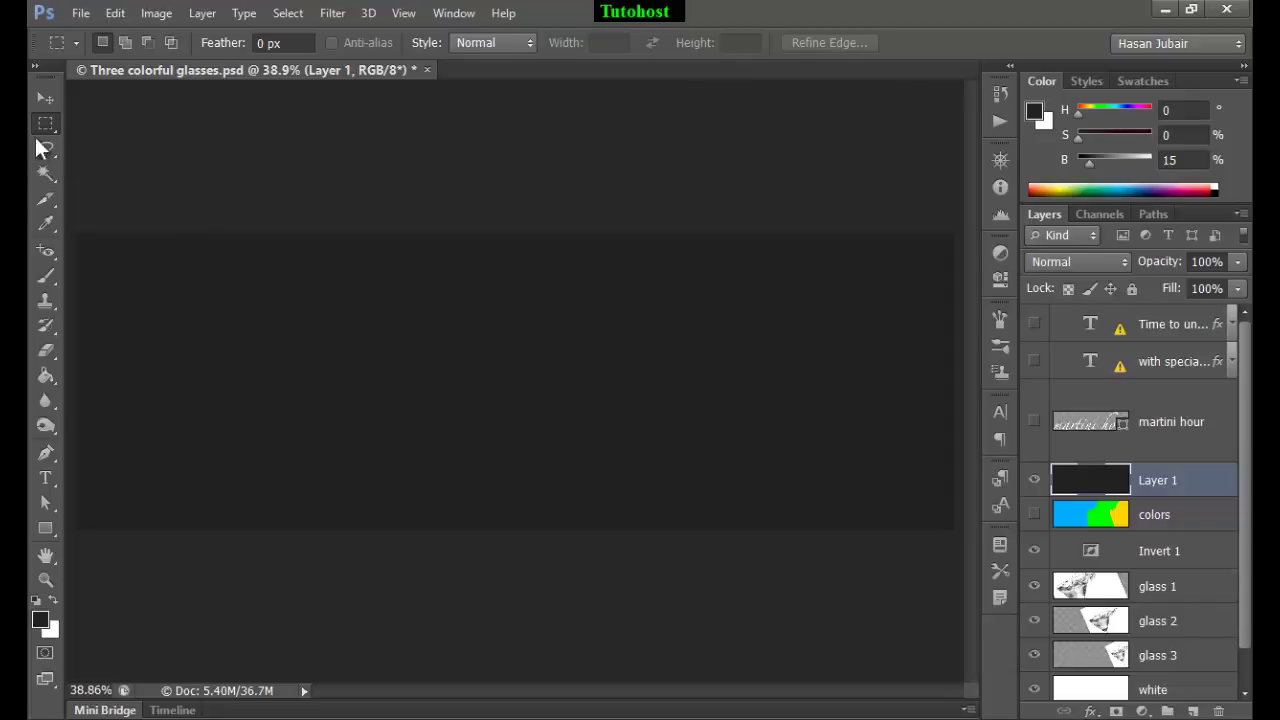
Convert the dark gray layer to a smart object and apply Add Noise at 20%, Gaussian, Monochromatic
right_click(656, 266)
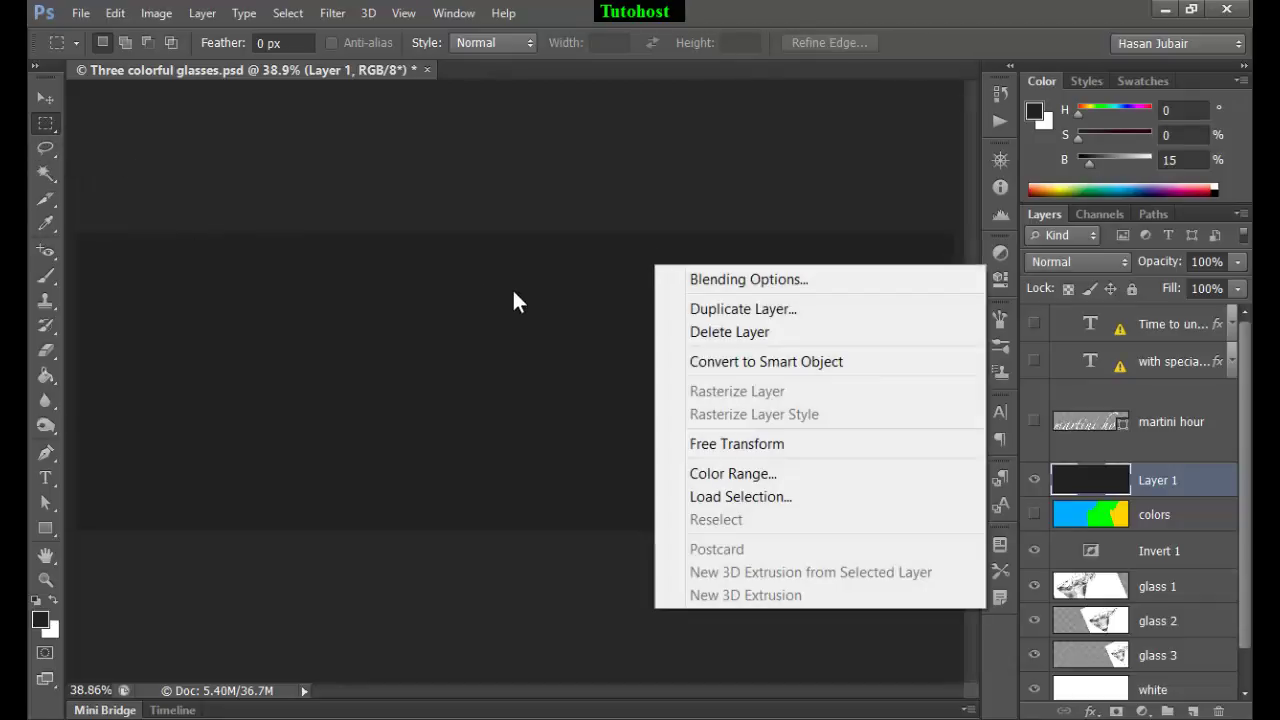
left_click(727, 362)
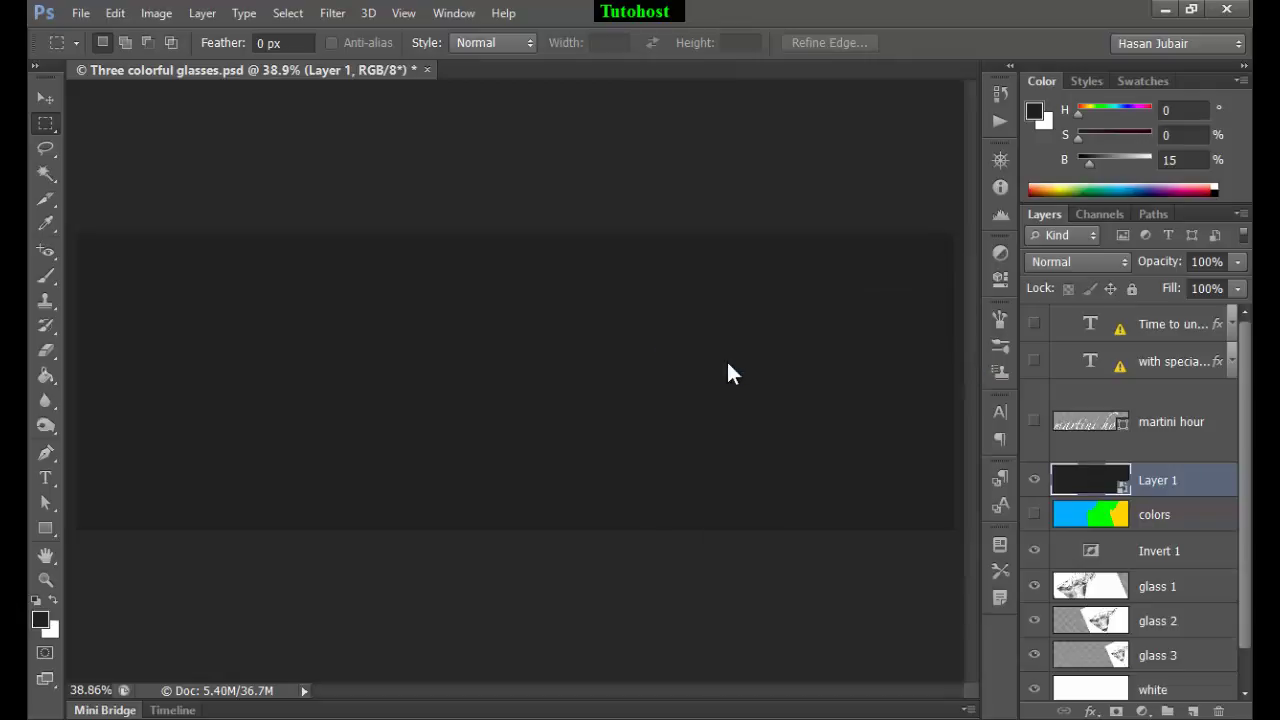
left_click(330, 14)
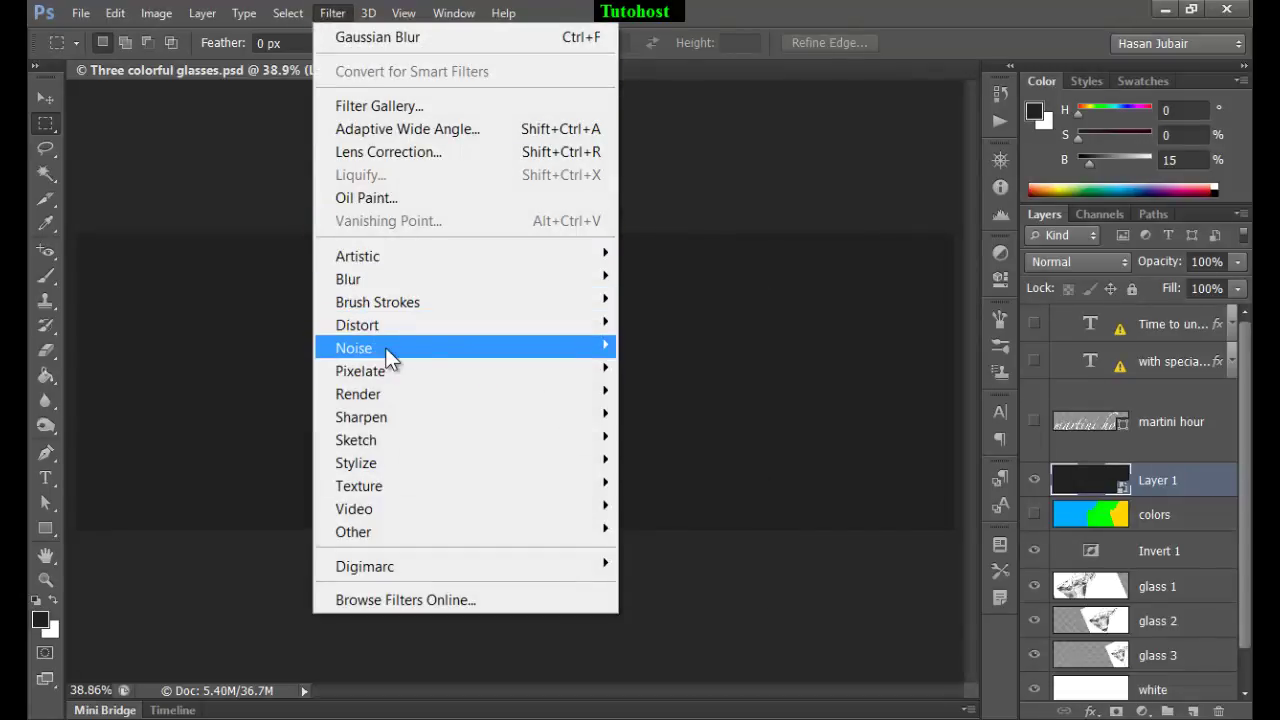
mouse_move(385, 347)
left_click(673, 342)
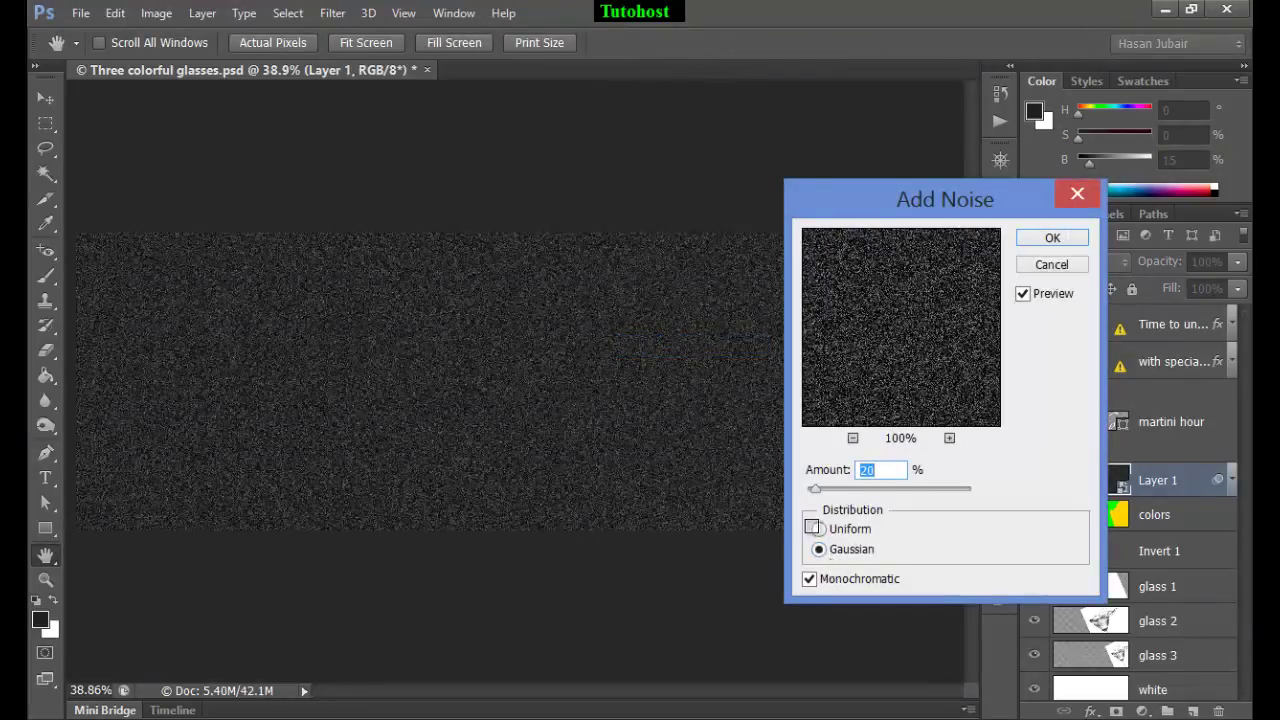
left_click(809, 580)
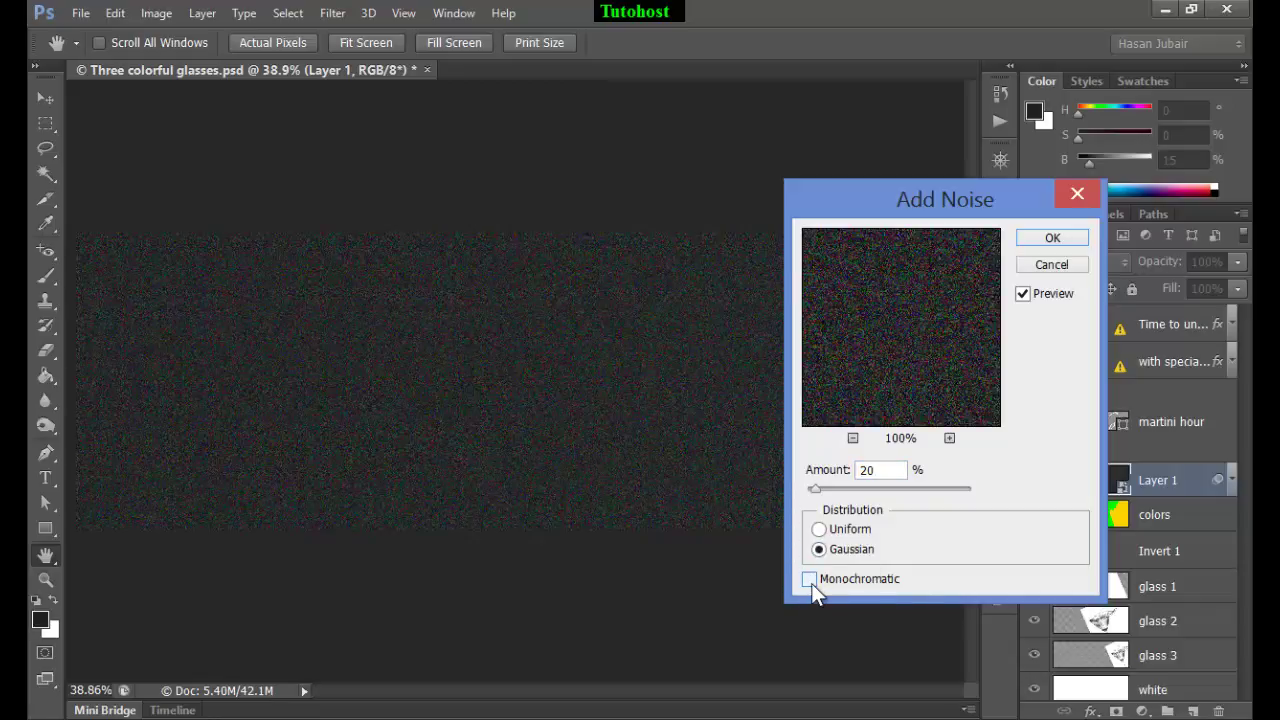
left_click(811, 582)
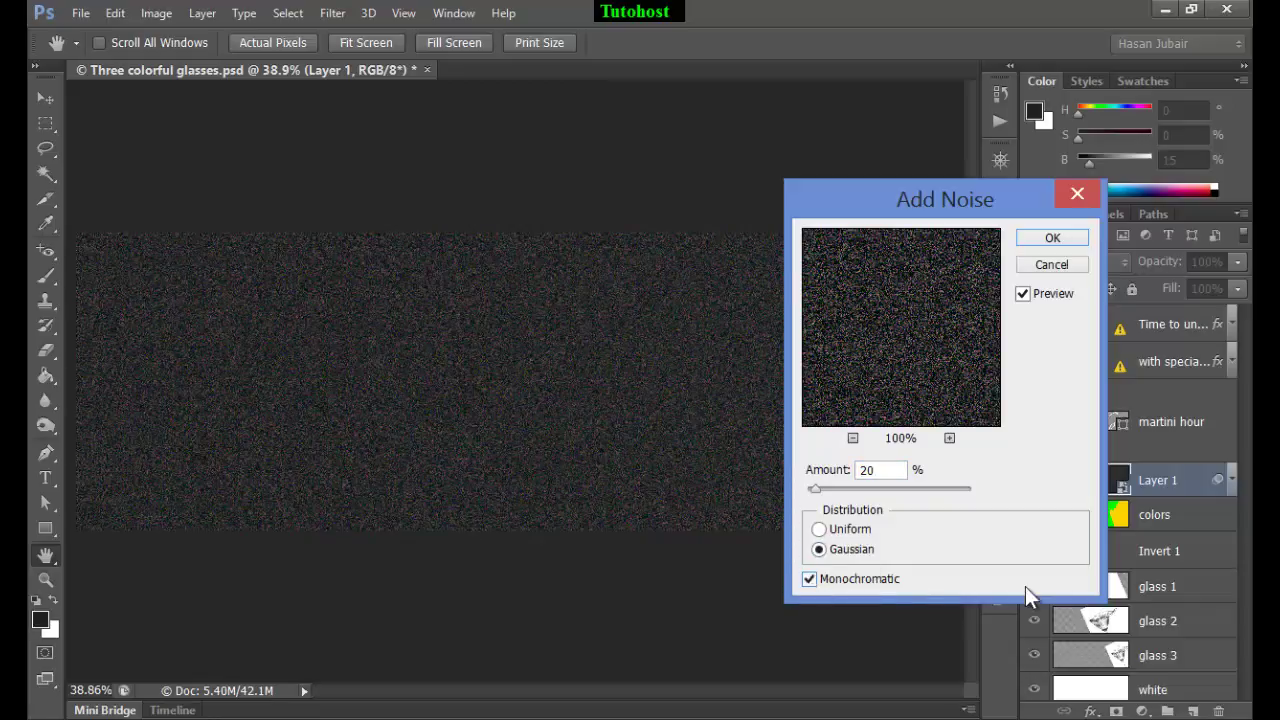
left_click(1034, 244)
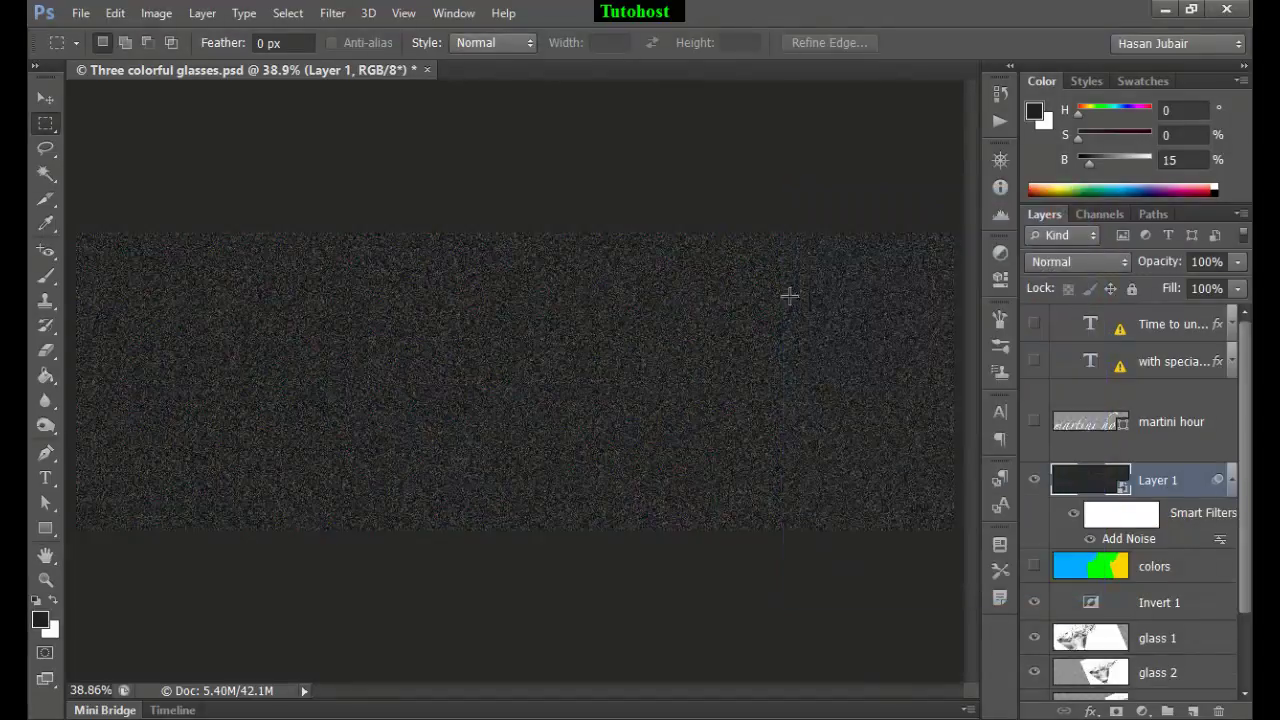
Delete the filter mask from the noise layer's smart filters
left_click(1133, 521)
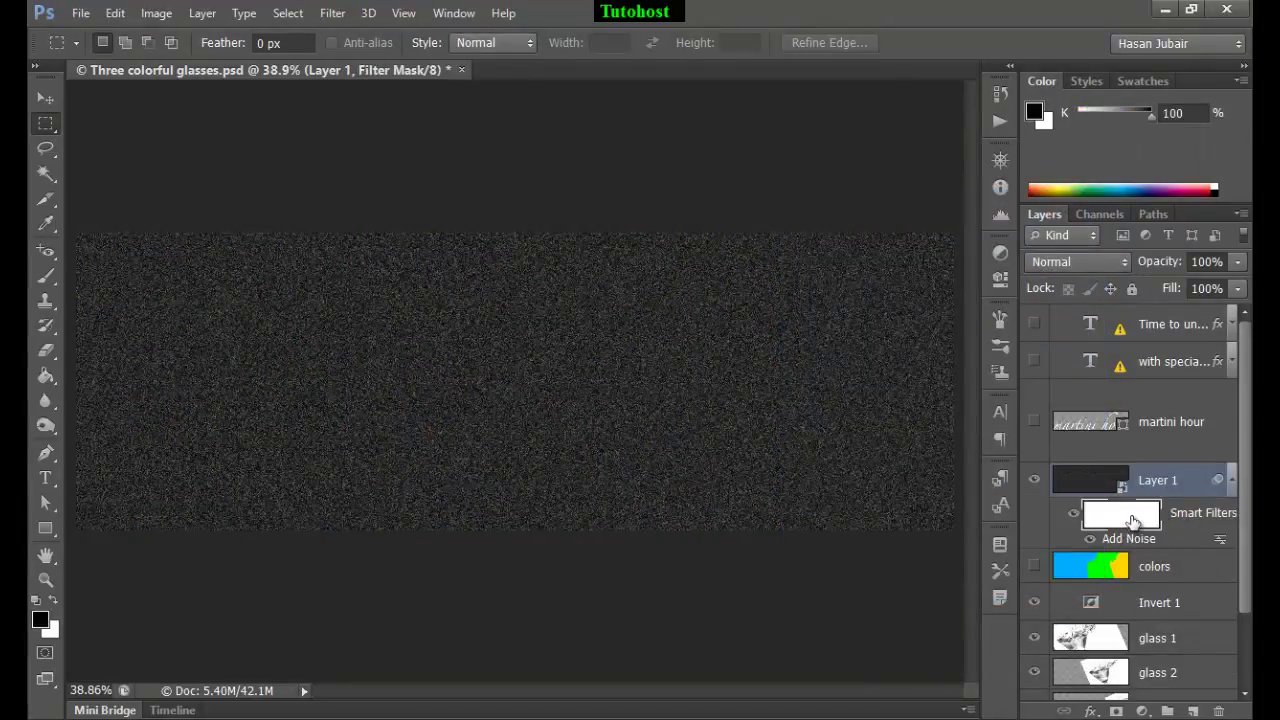
right_click(1201, 514)
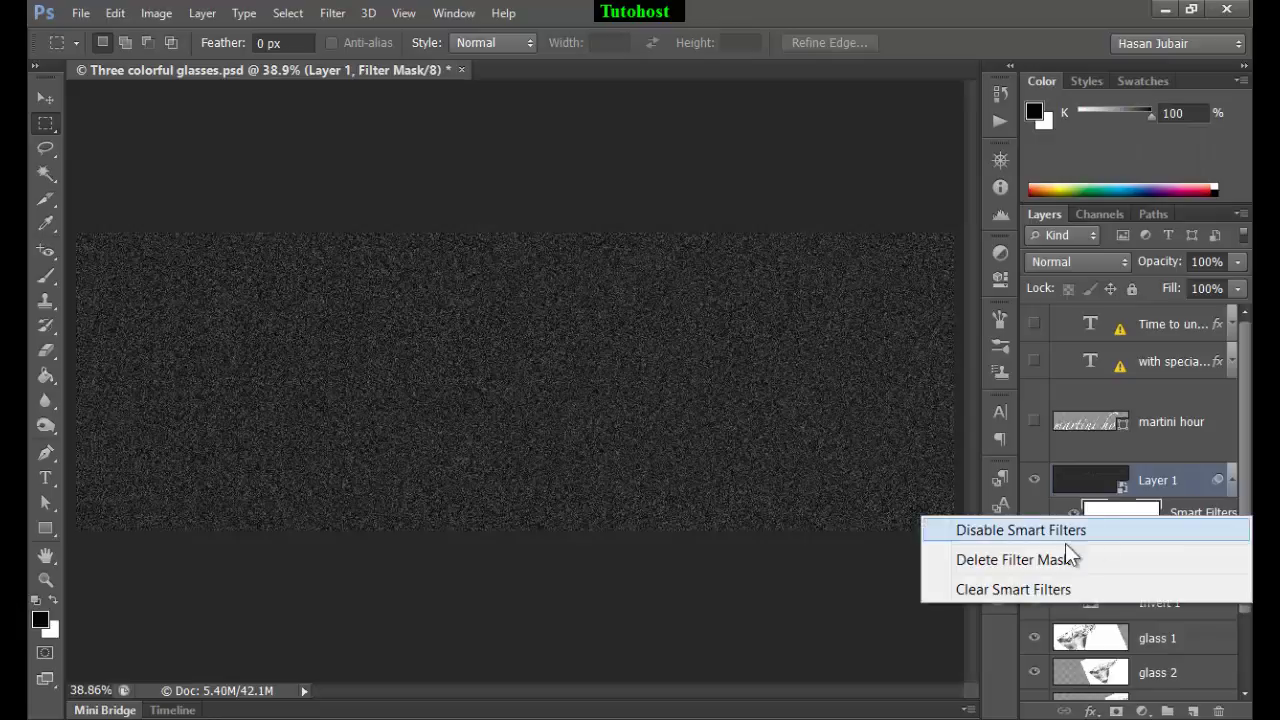
left_click(998, 562)
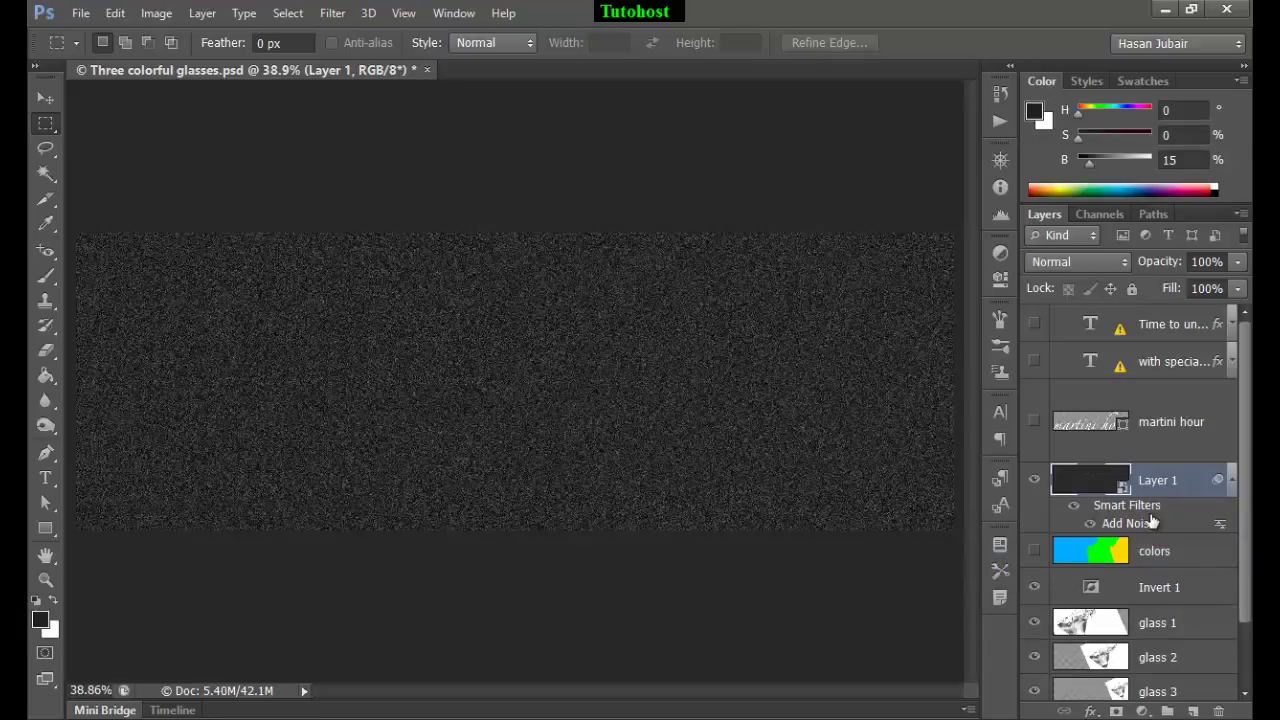
Apply a Gaussian Blur smart filter with a 2.0 pixel radius to the noise layer
left_click(329, 14)
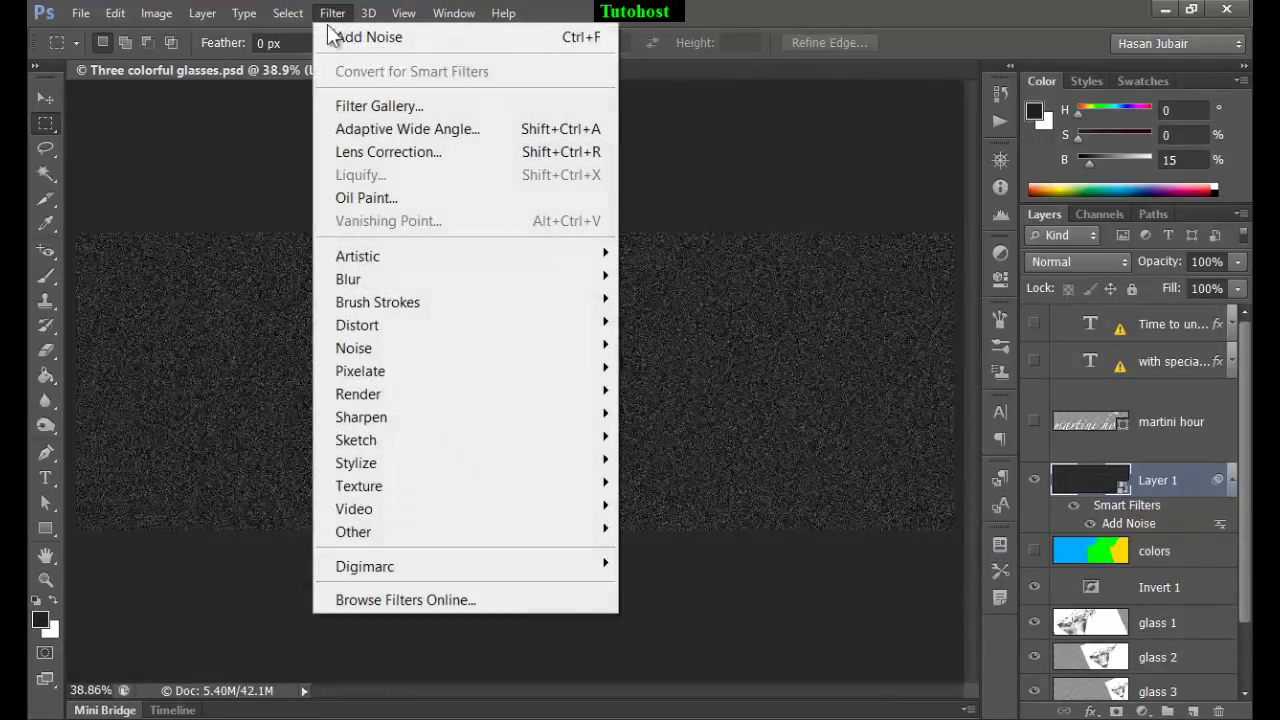
mouse_move(618, 284)
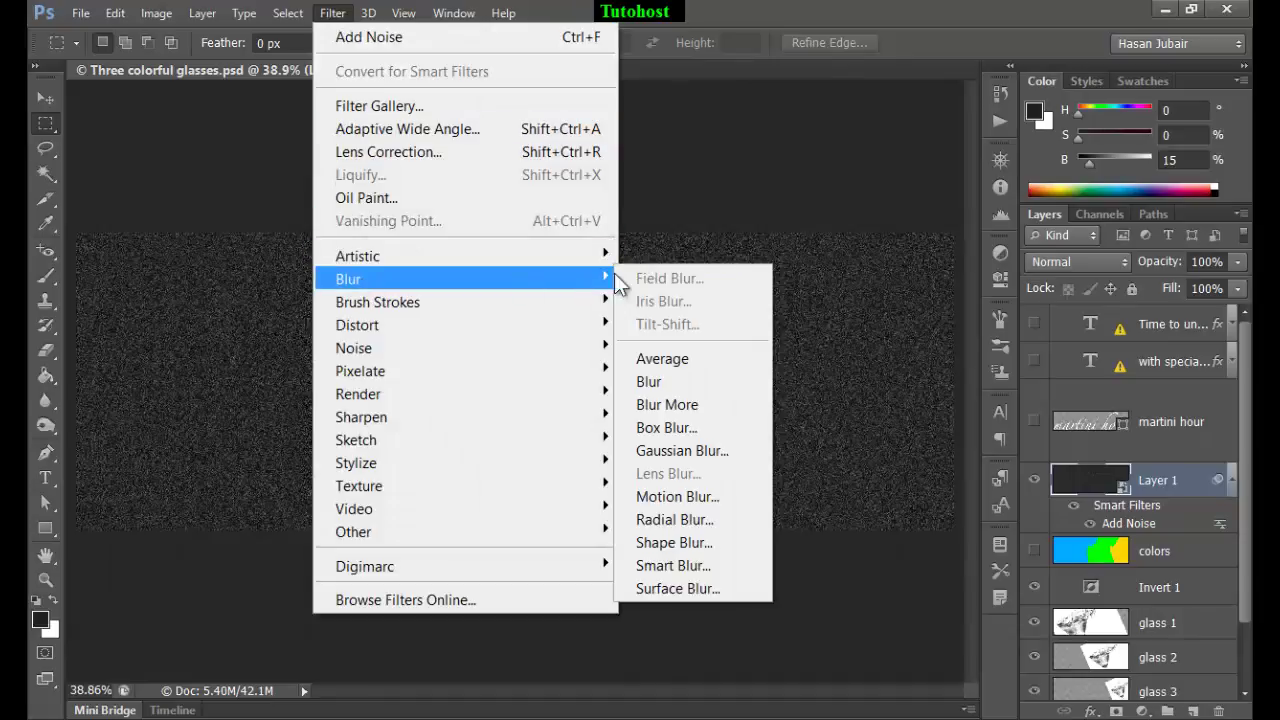
left_click(684, 450)
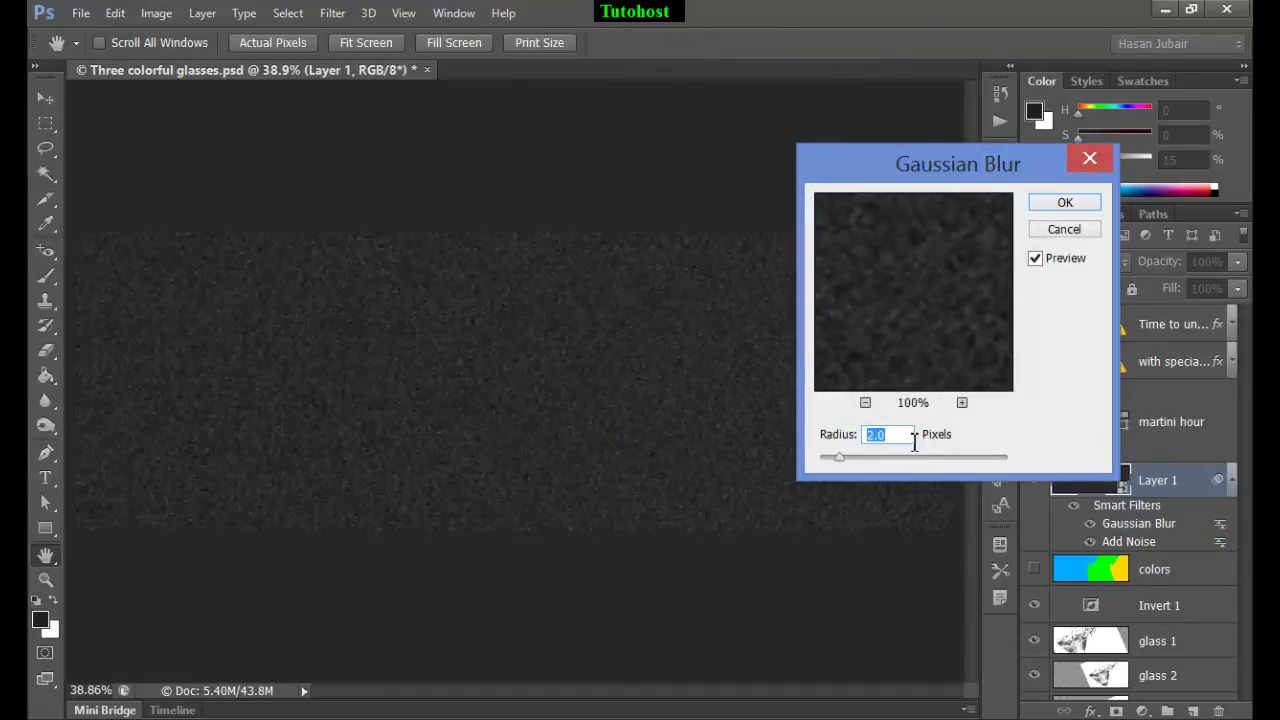
left_click(1051, 202)
key("m")
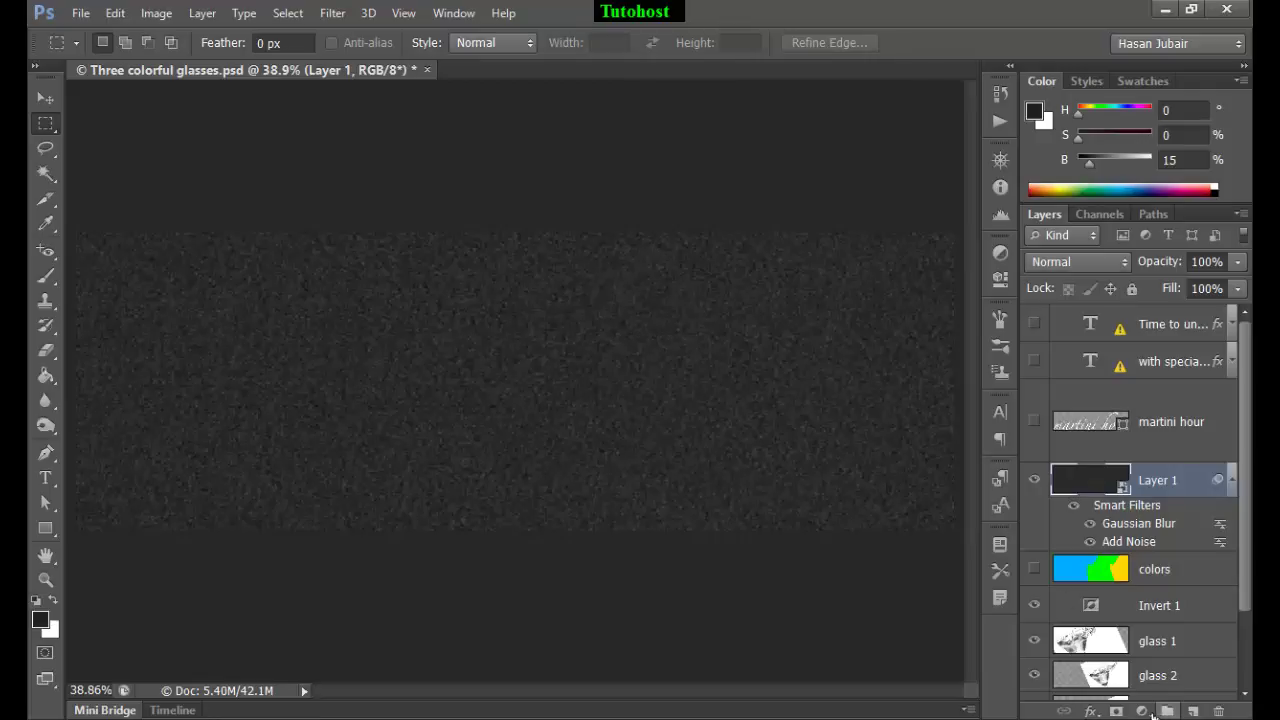
Add a Levels adjustment with black input 55 and white input 65, clipped to the noise layer
left_click(1143, 712)
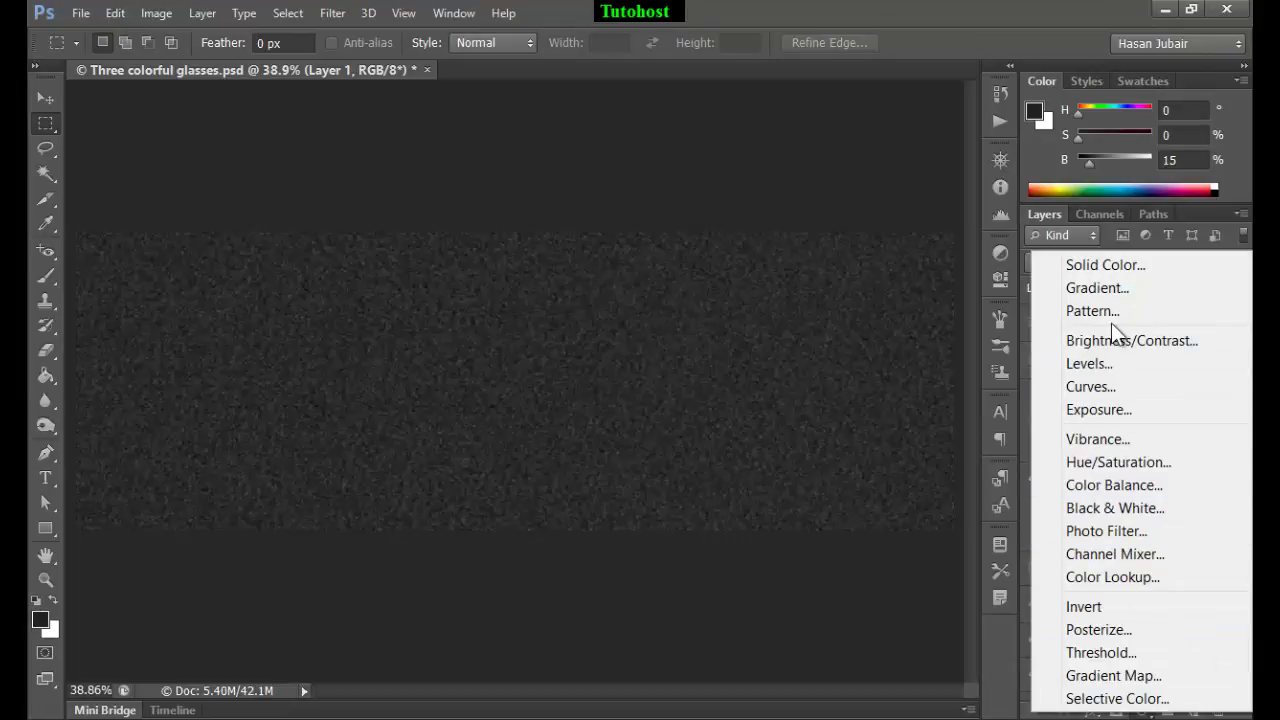
left_click(1088, 363)
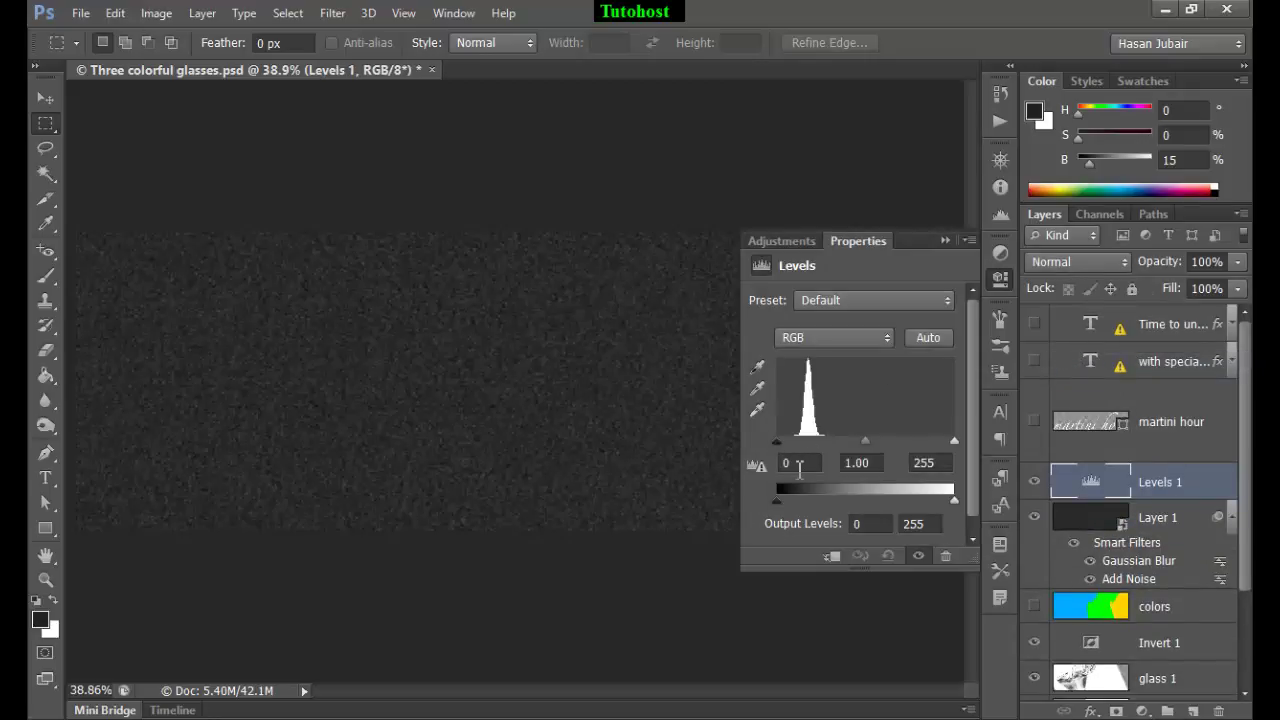
left_click(784, 463)
type("55")
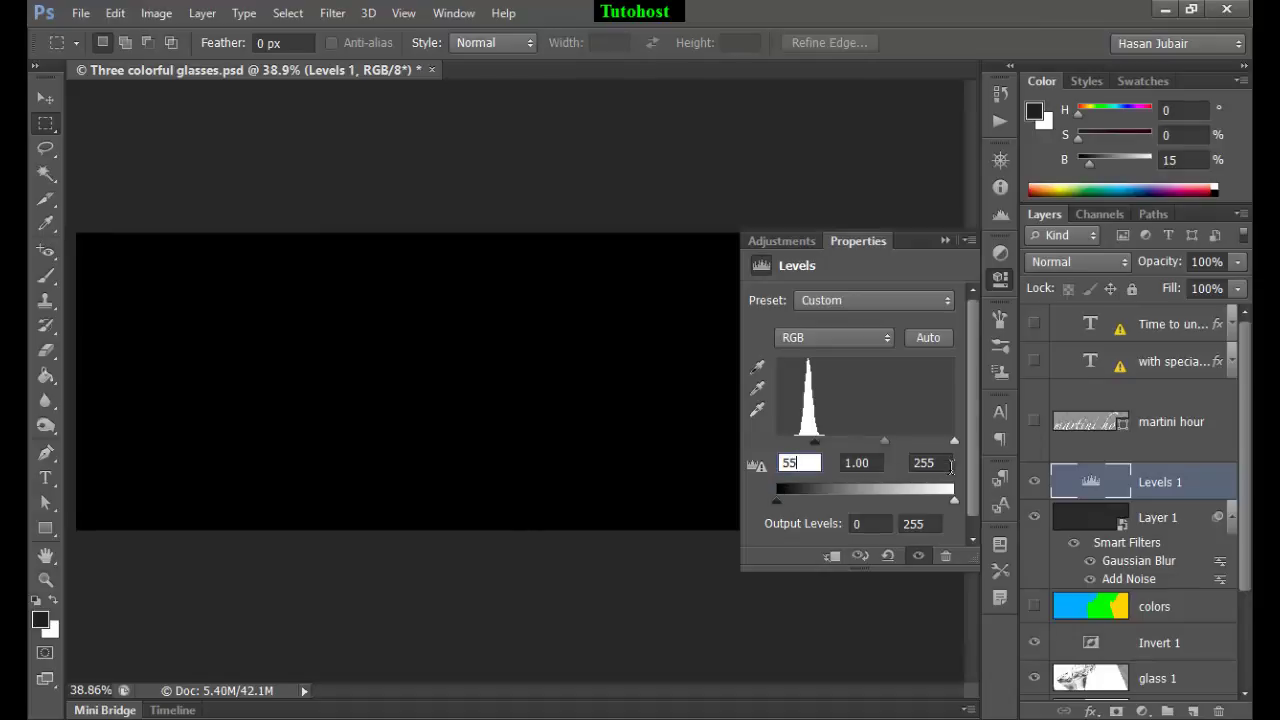
left_click(945, 464)
left_click_drag(947, 463, 883, 470)
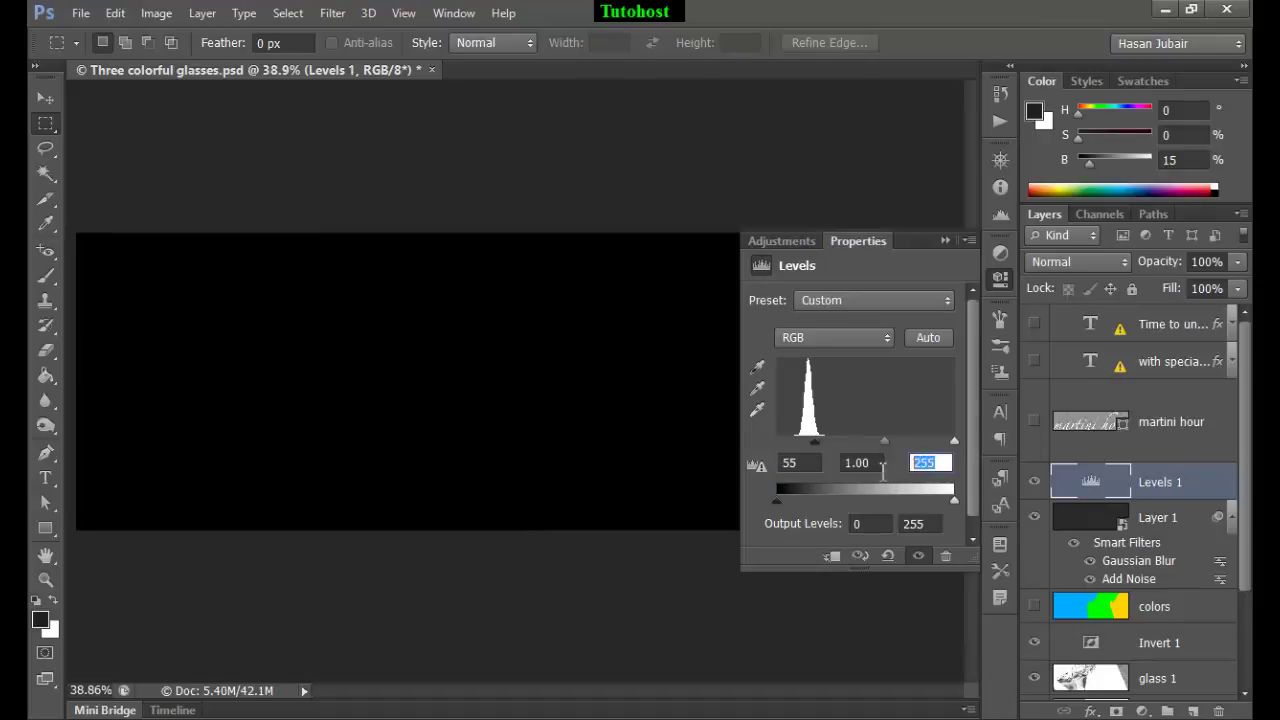
type("65")
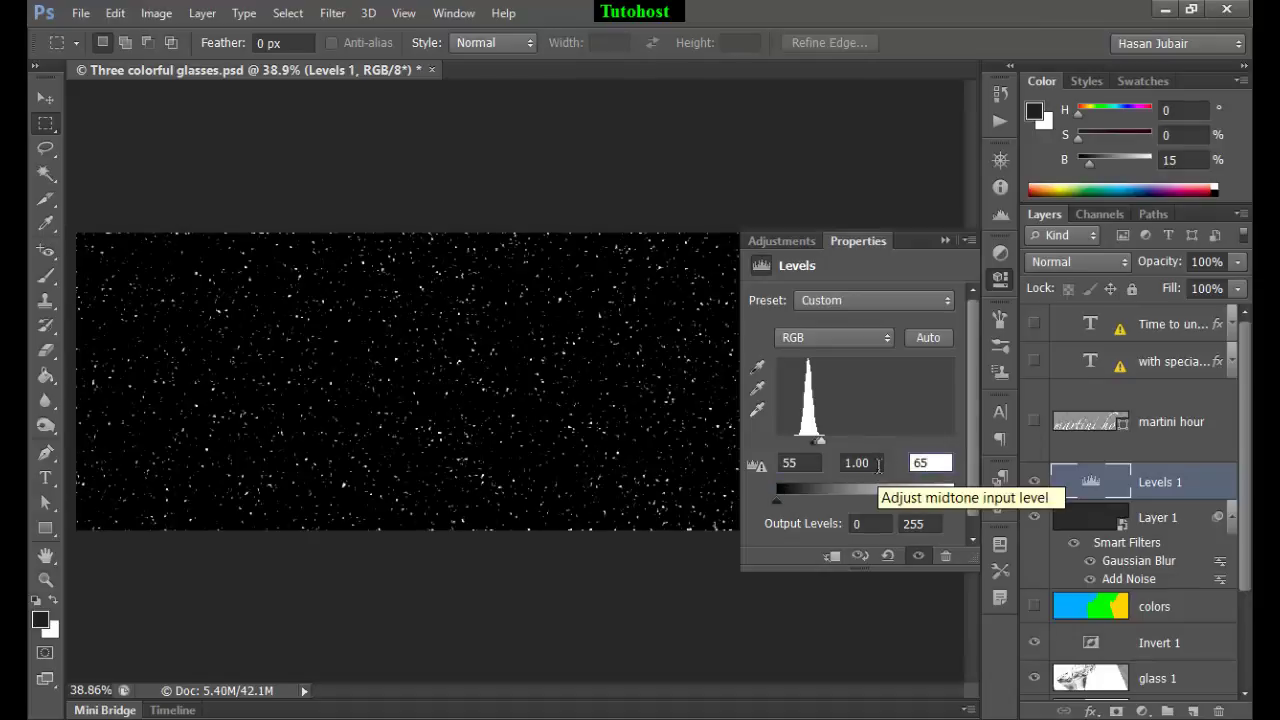
left_click(944, 240)
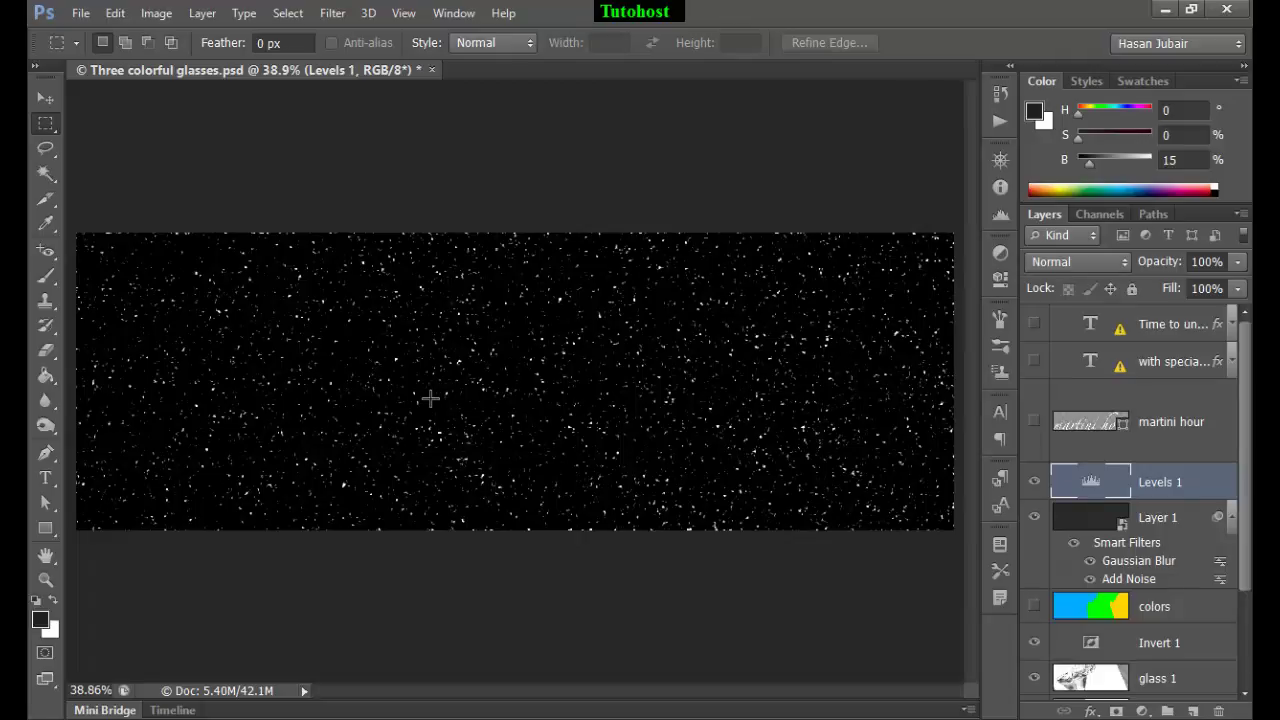
left_click(1204, 497, "alt")
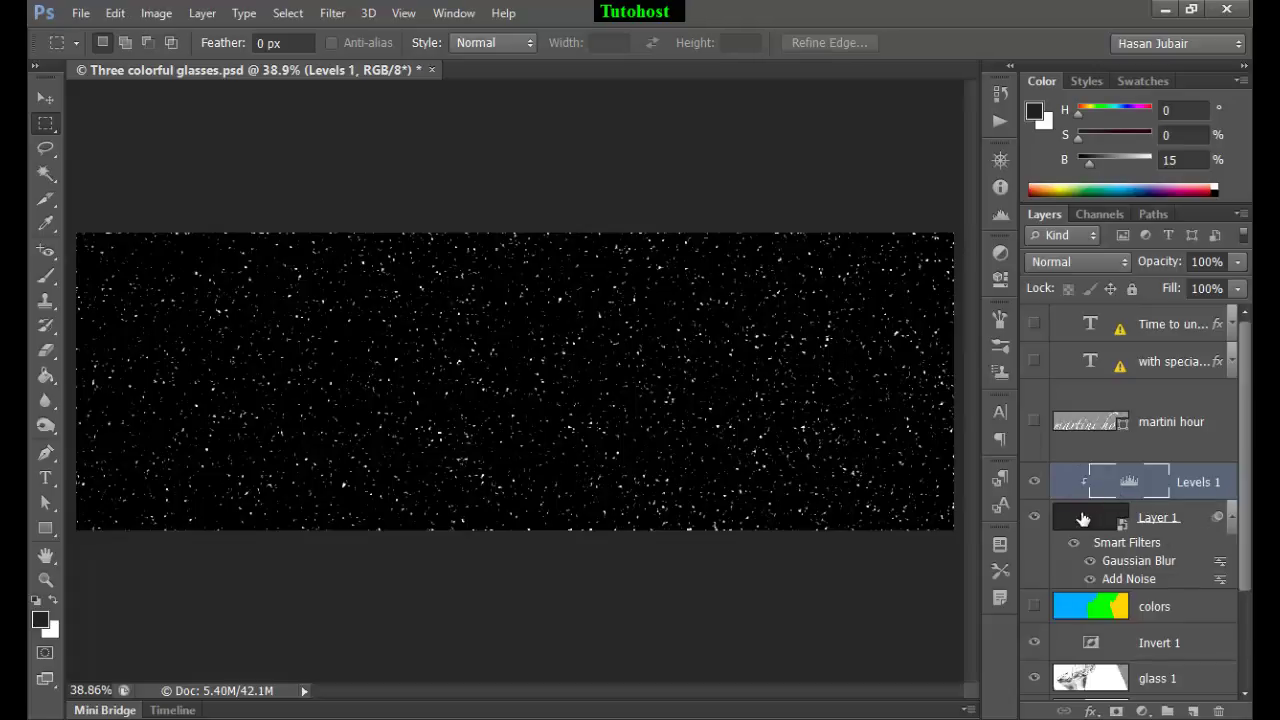
Scale the noise layer to 110% in width and height, and set its blend mode to Screen
left_click(1083, 518)
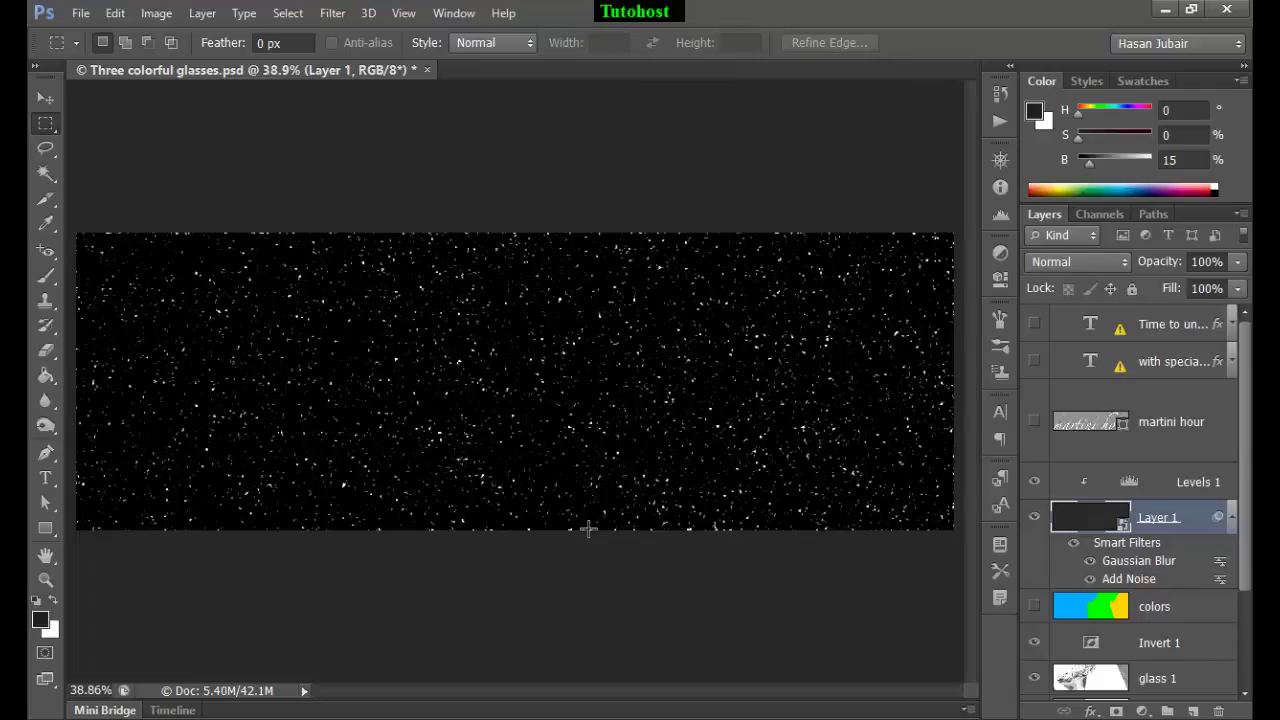
key("ctrl+t")
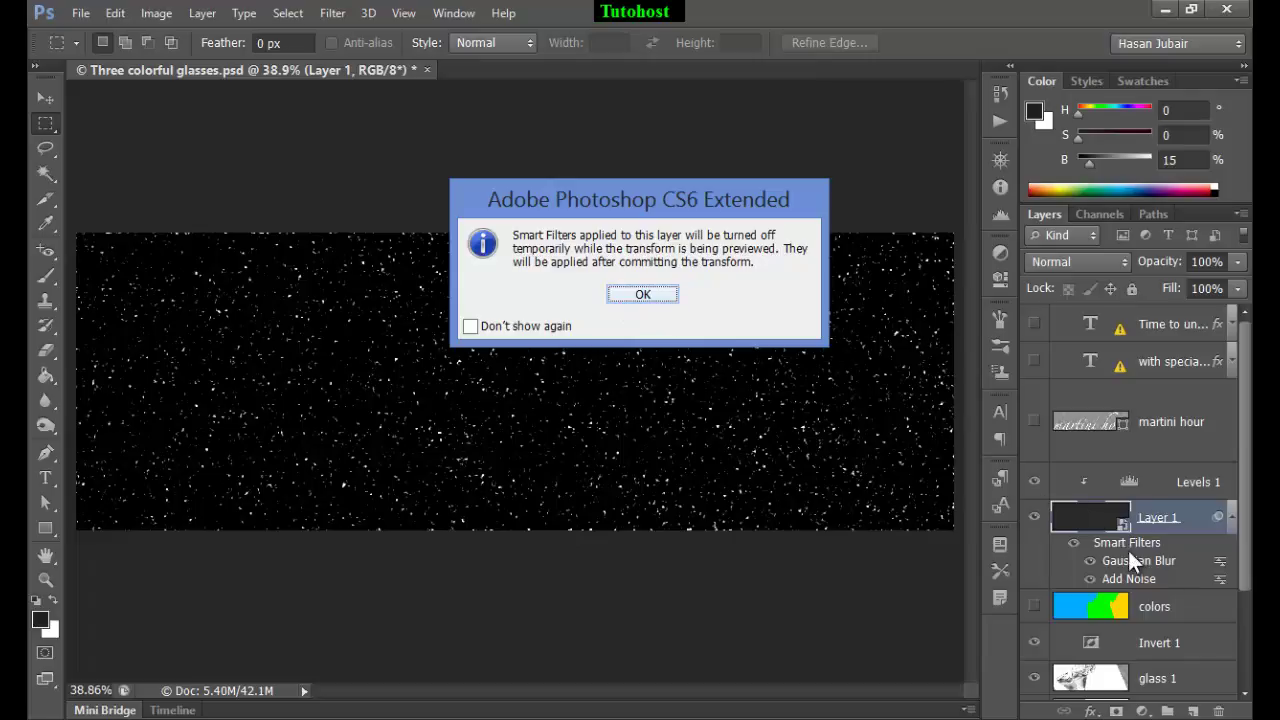
left_click(646, 292)
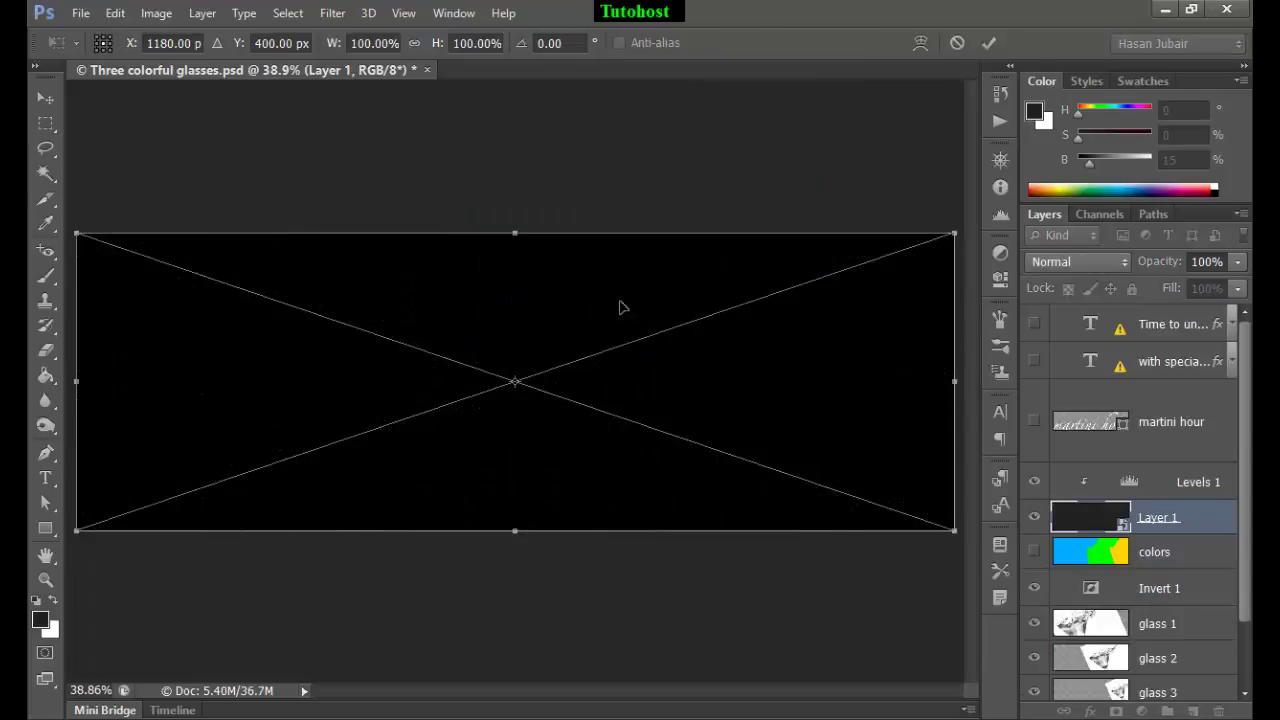
left_click(375, 43)
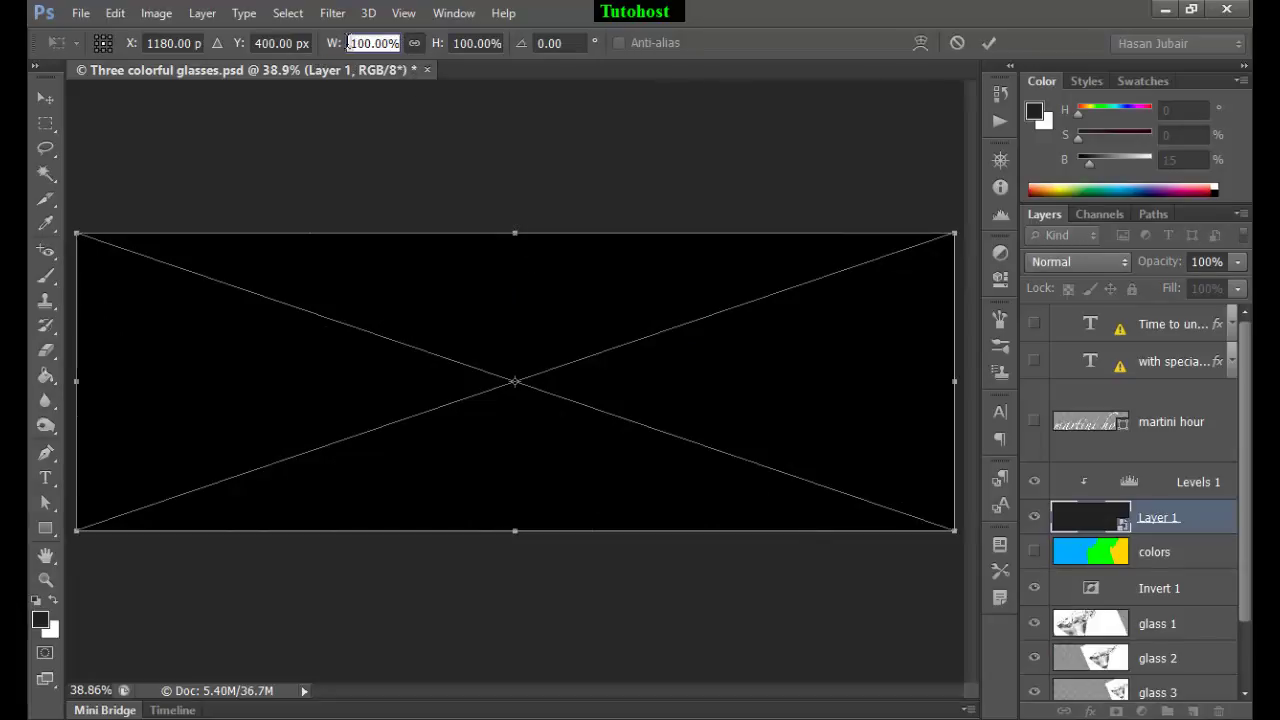
left_click_drag(344, 44, 409, 48)
type("110")
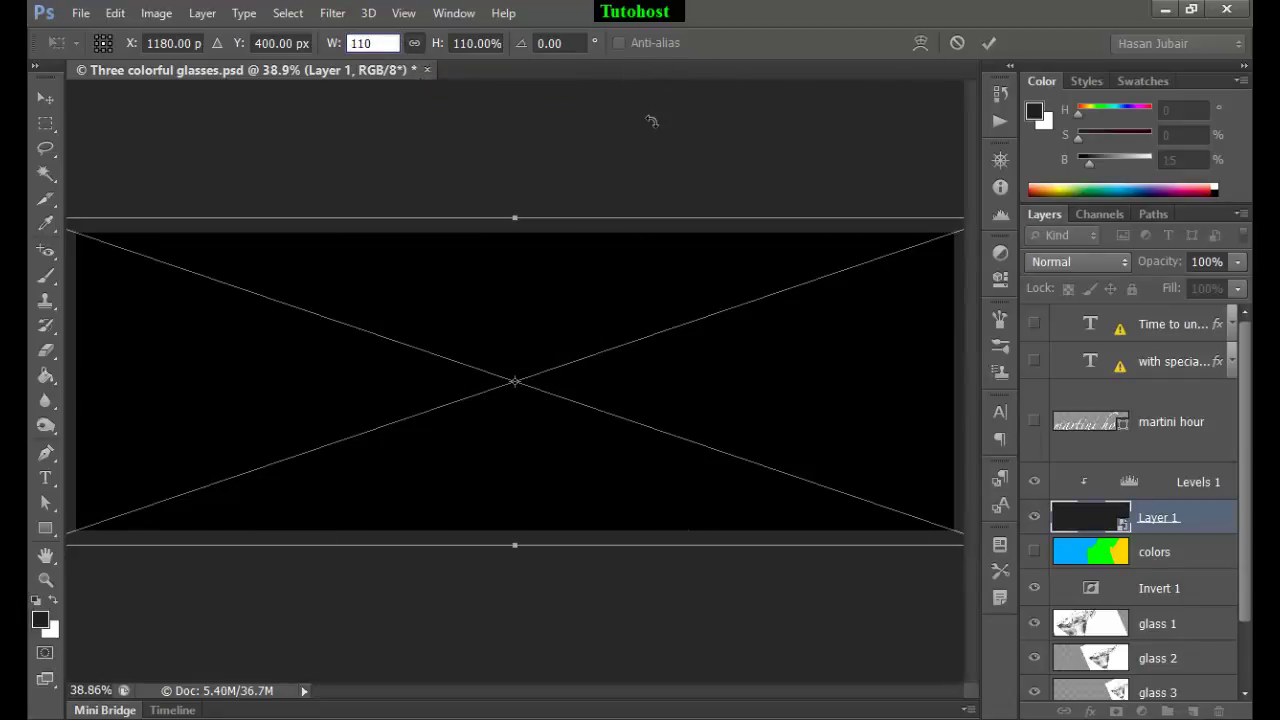
key("Return")
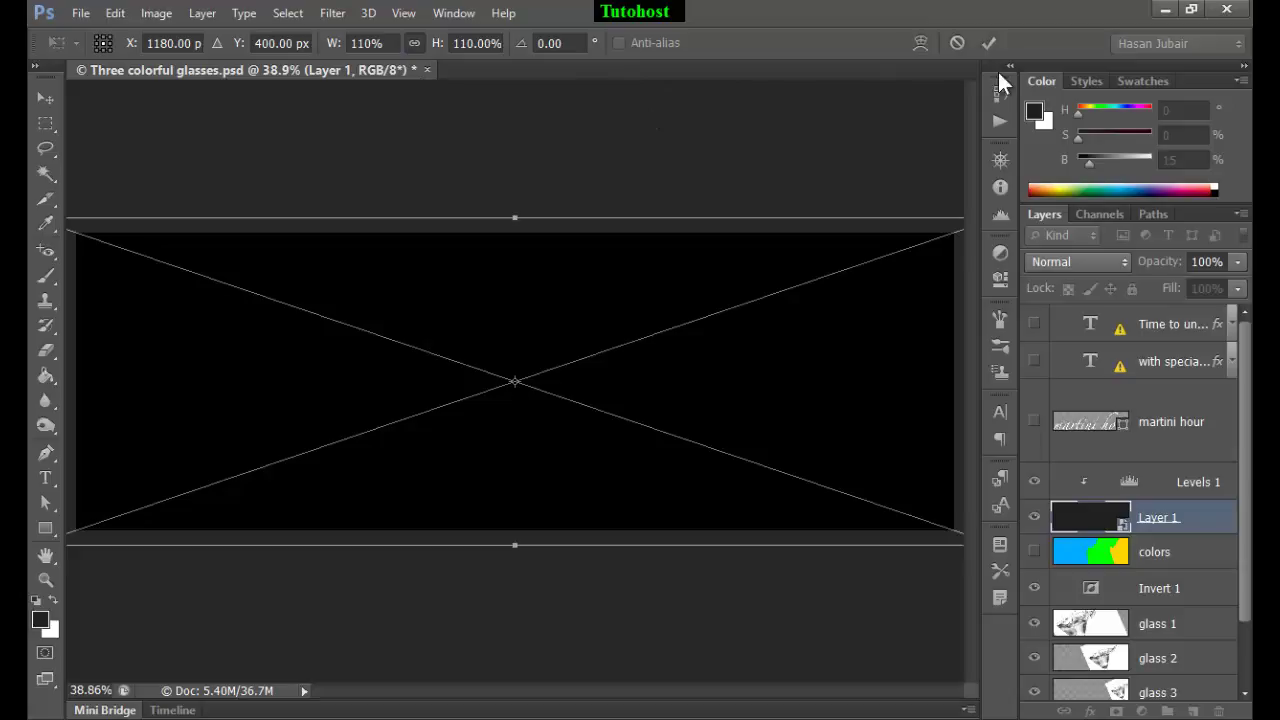
key("Return")
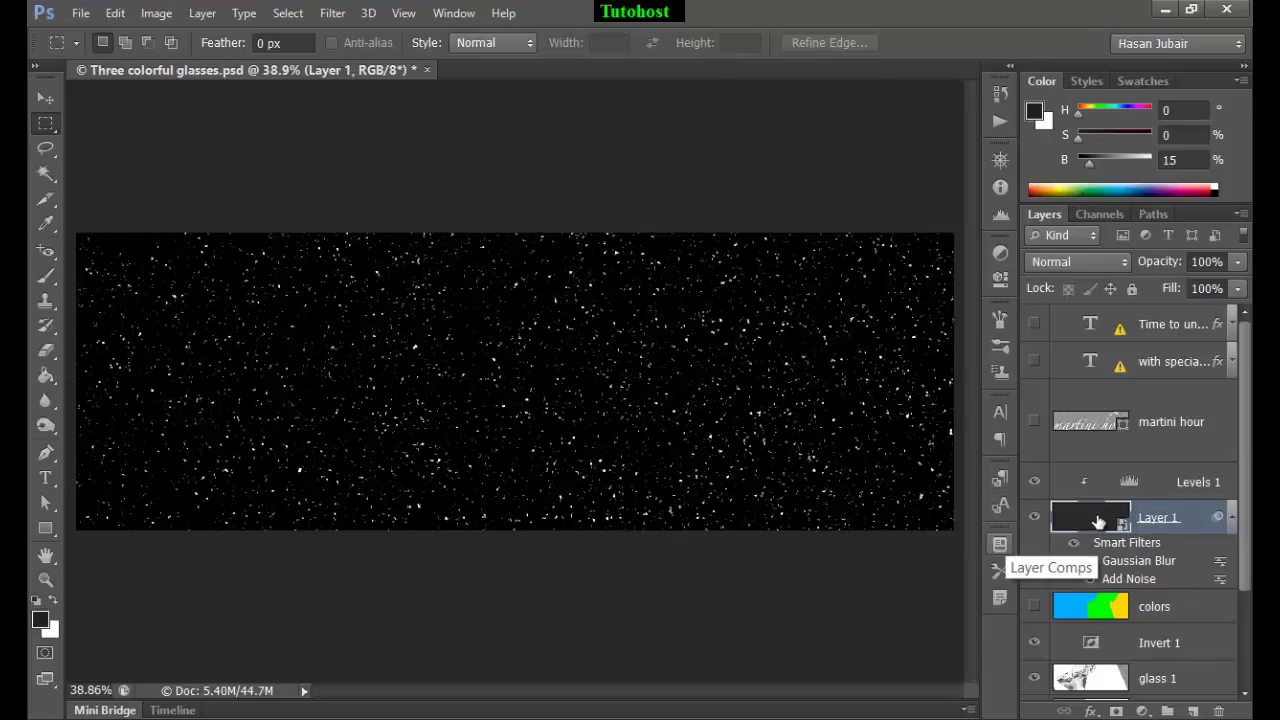
left_click(1088, 262)
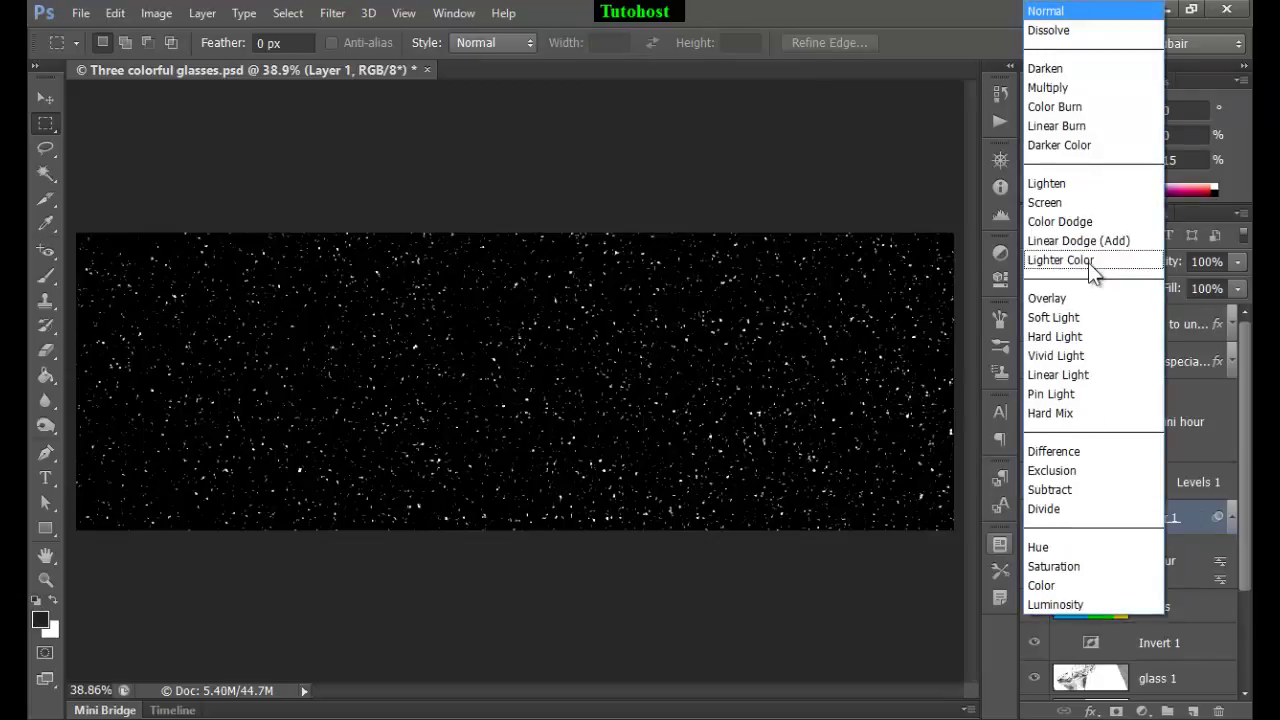
left_click(1058, 202)
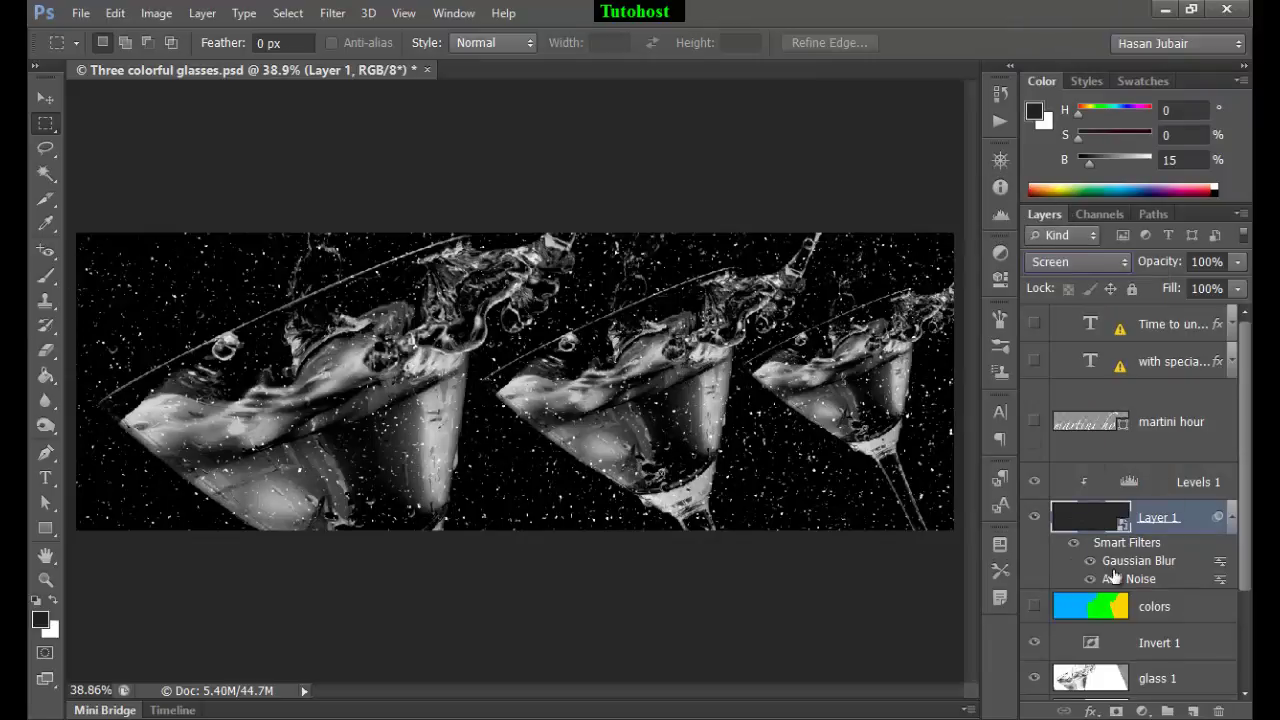
Raise the black input value of the Levels adjustment clipped to the noise layer to thin out the speckles
left_click(1098, 484)
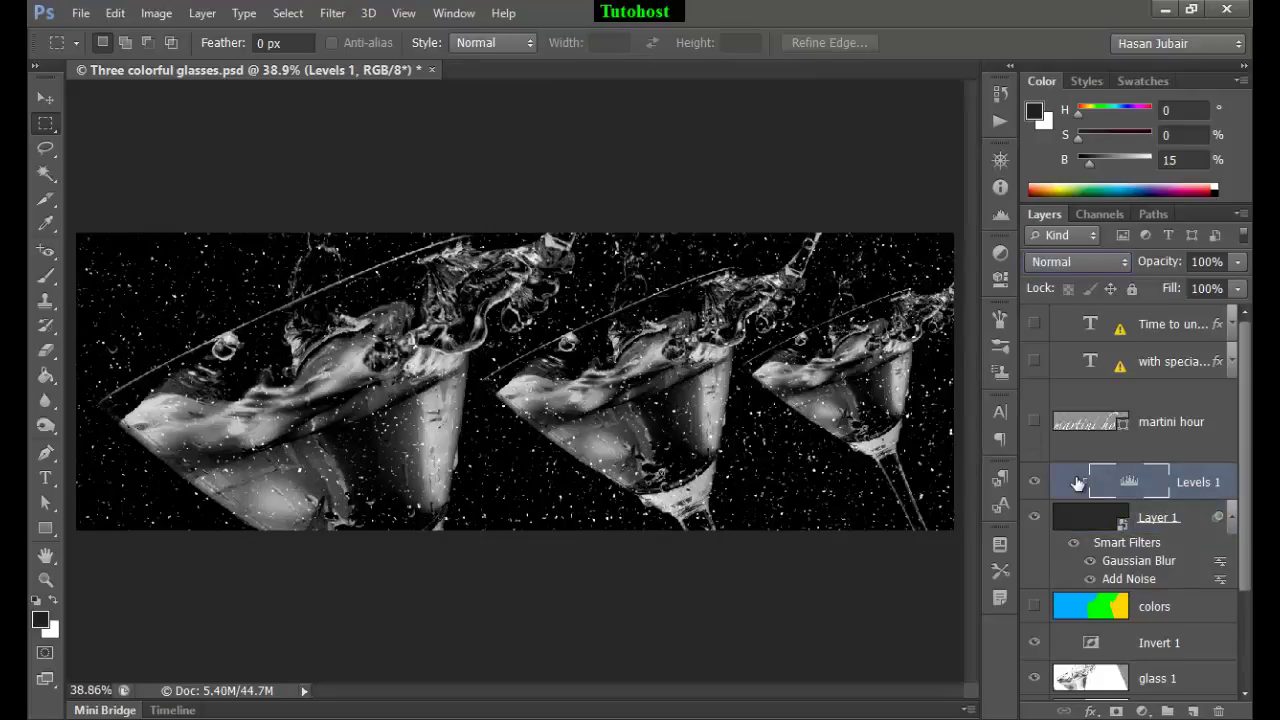
double_click(1076, 480)
left_click(1146, 170)
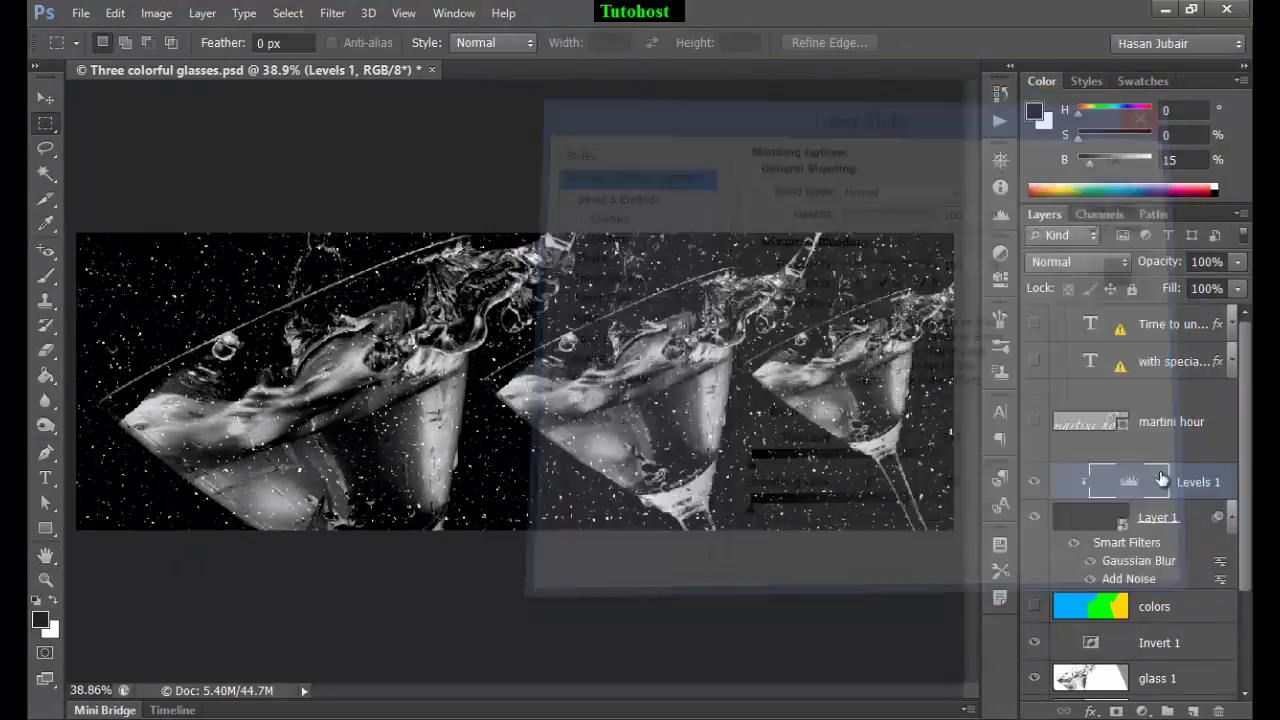
double_click(1150, 486)
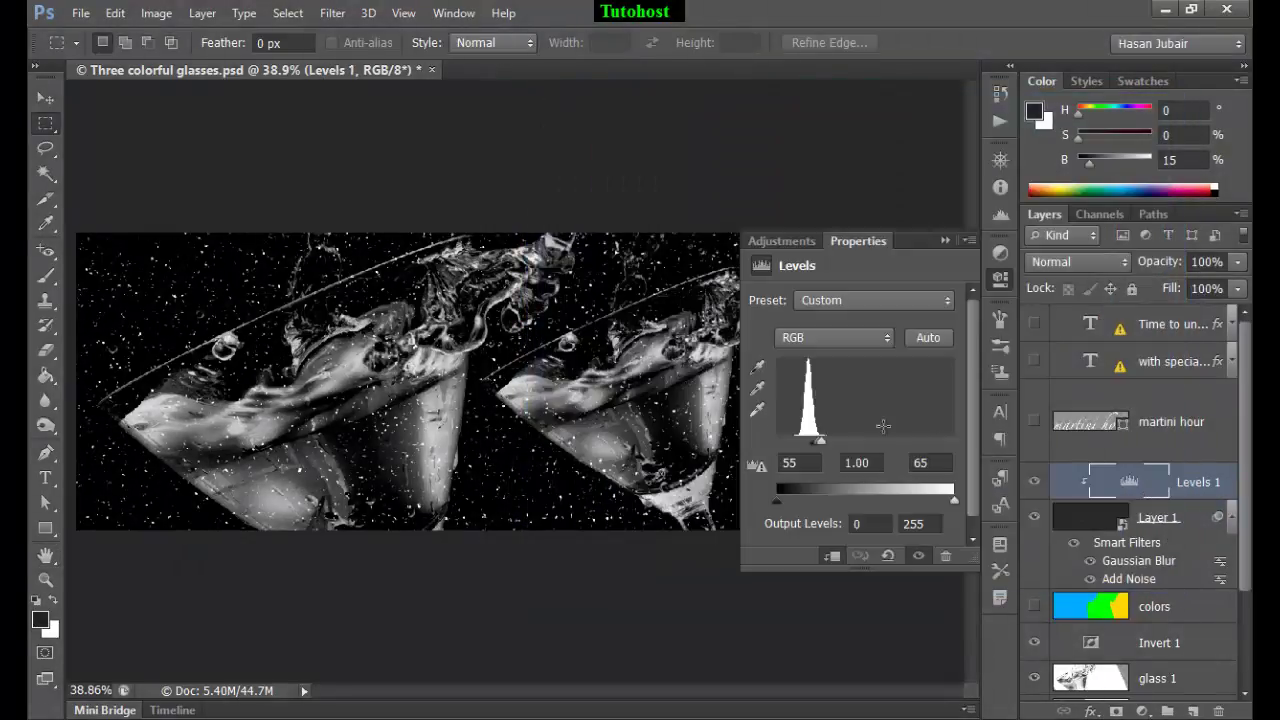
left_click(798, 463)
left_click_drag(808, 464, 781, 466)
key("Up")
key("Return")
left_click(945, 241)
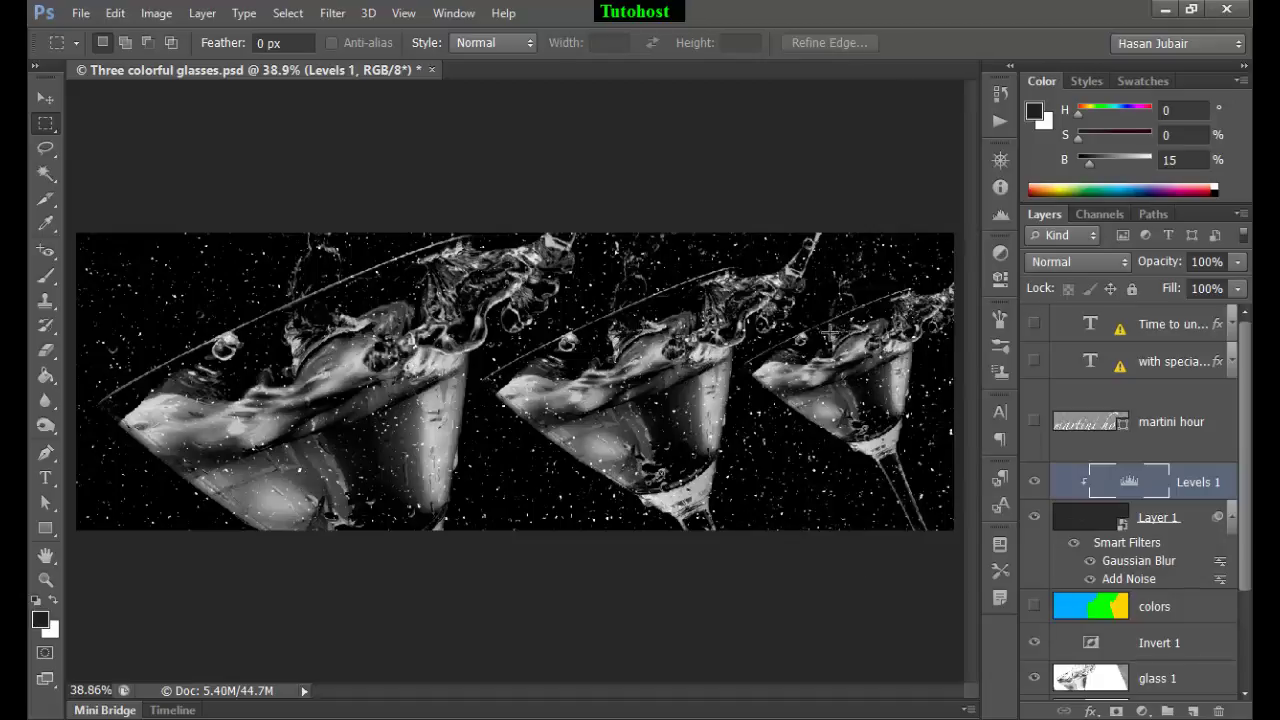
key("shift+Tab")
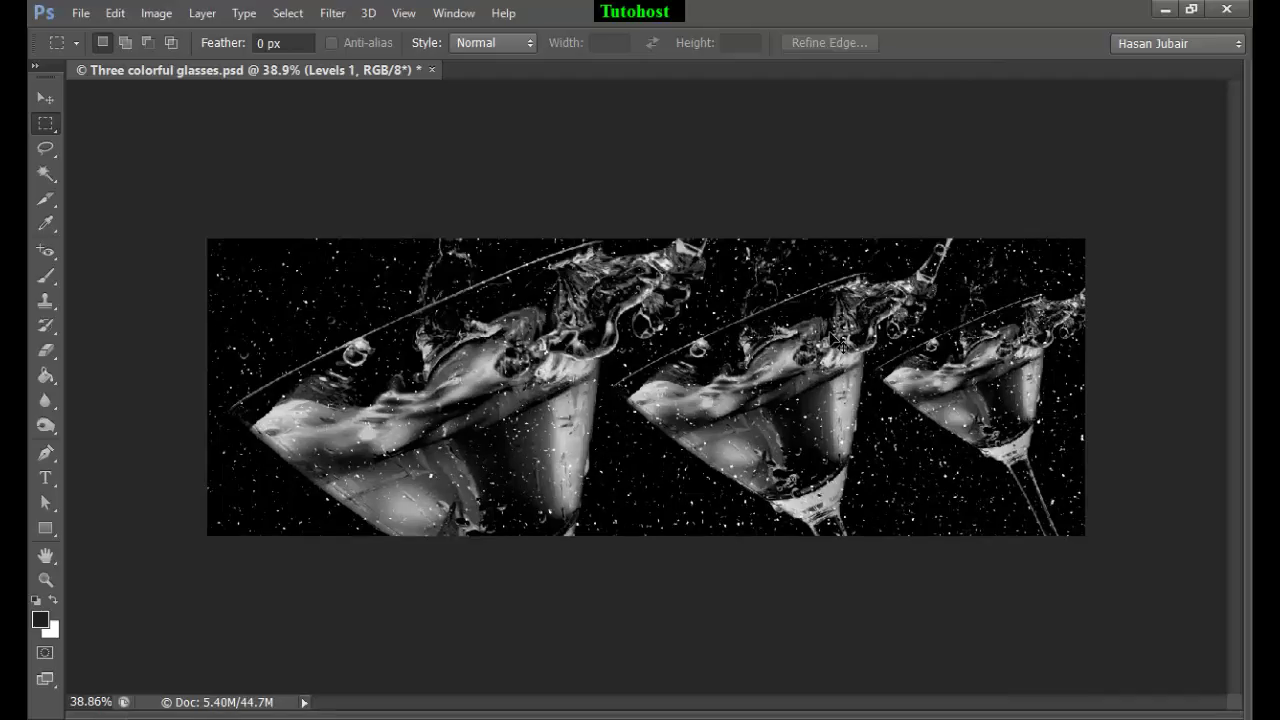
key("ctrl+0")
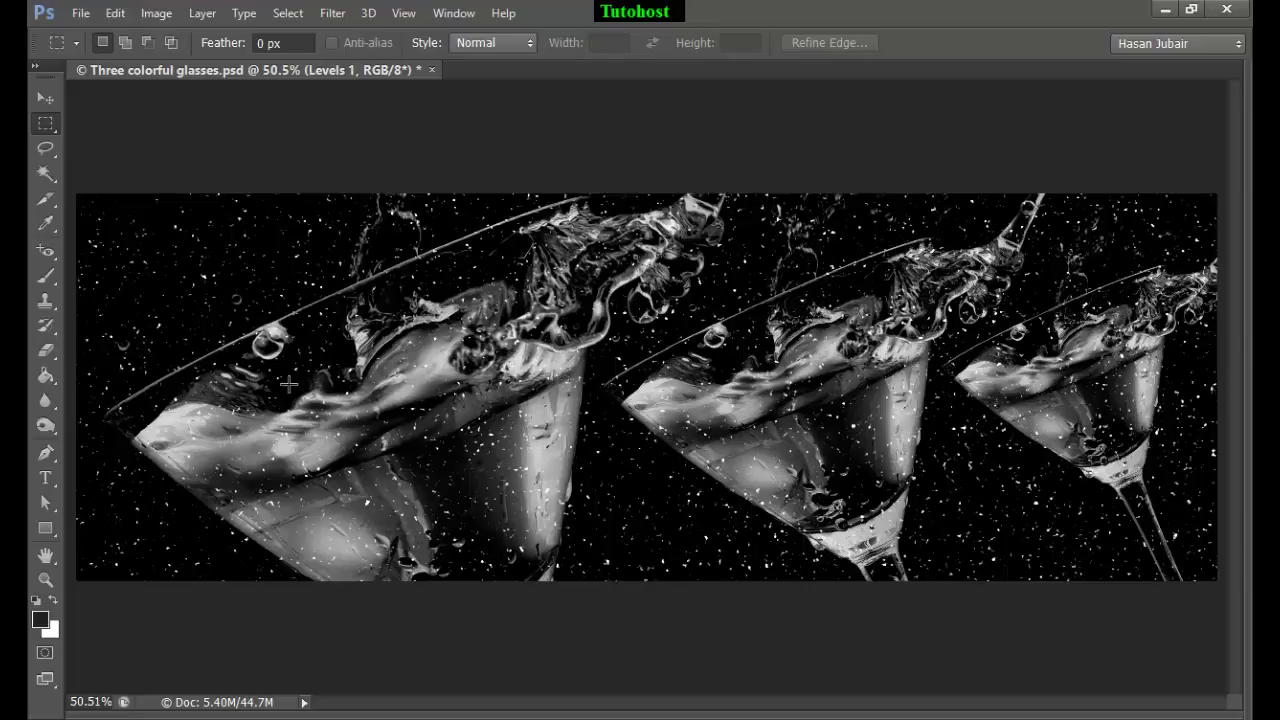
key("Tab")
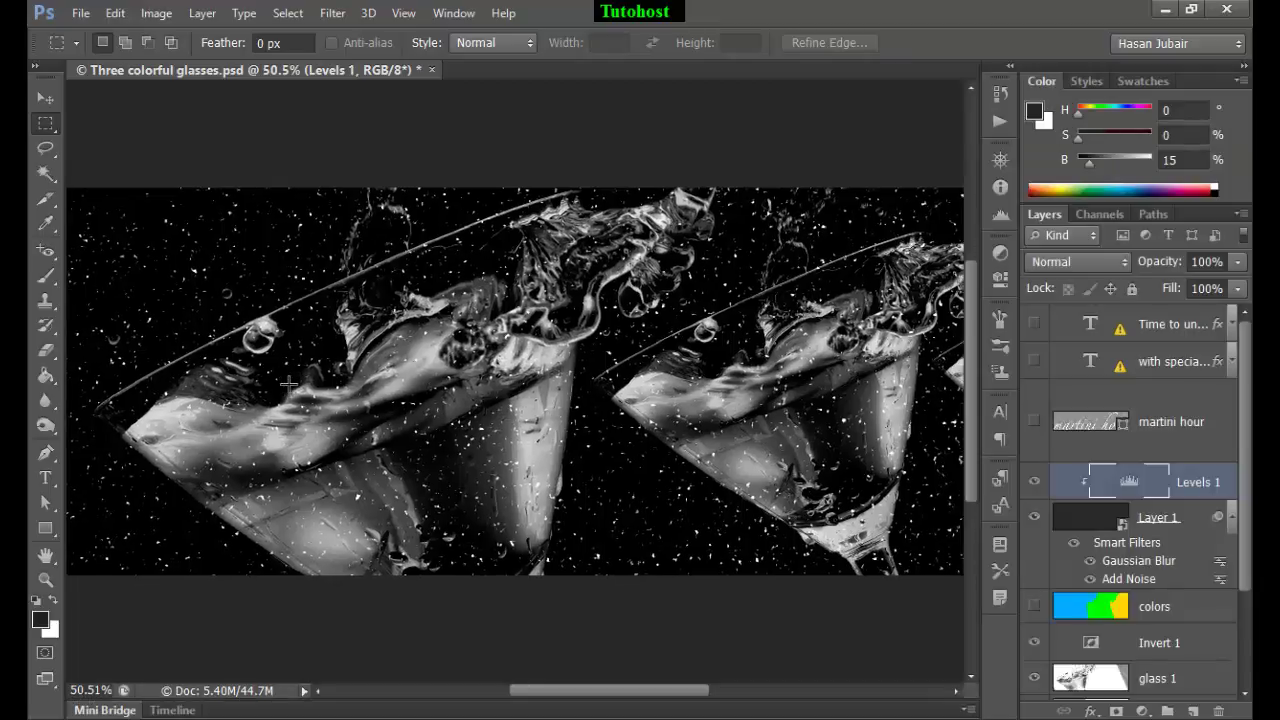
key("ctrl+0")
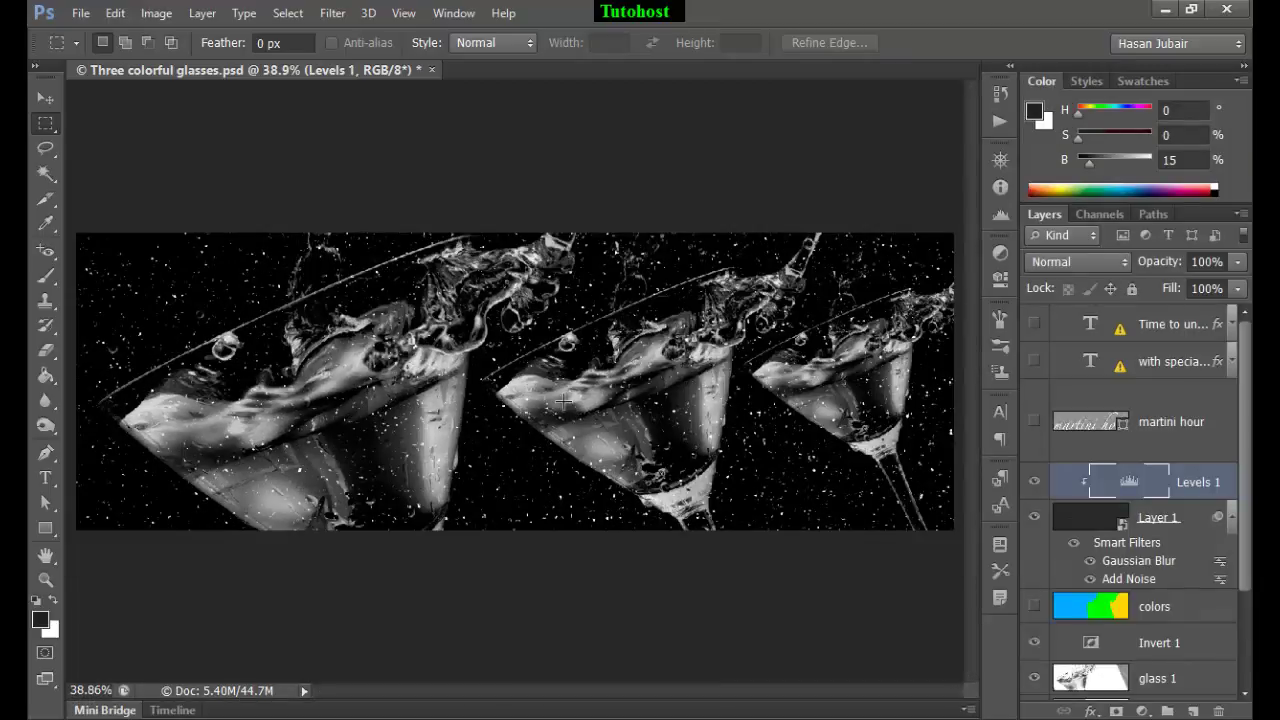
Show the "Time to unwind", "with special guest" and "martini hour" layers
left_click(1034, 324)
left_click(1034, 361)
left_click(1033, 422)
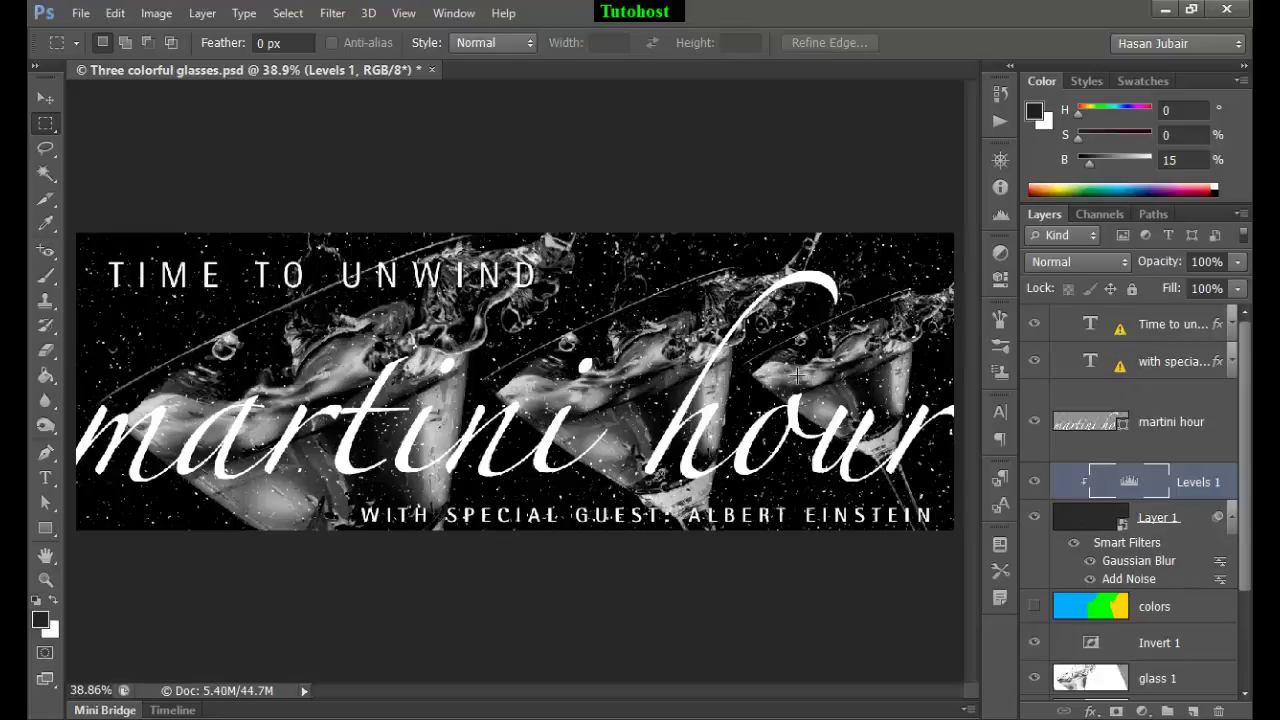
Convert the "martini hour" shape layer to a smart object
left_click(1094, 426)
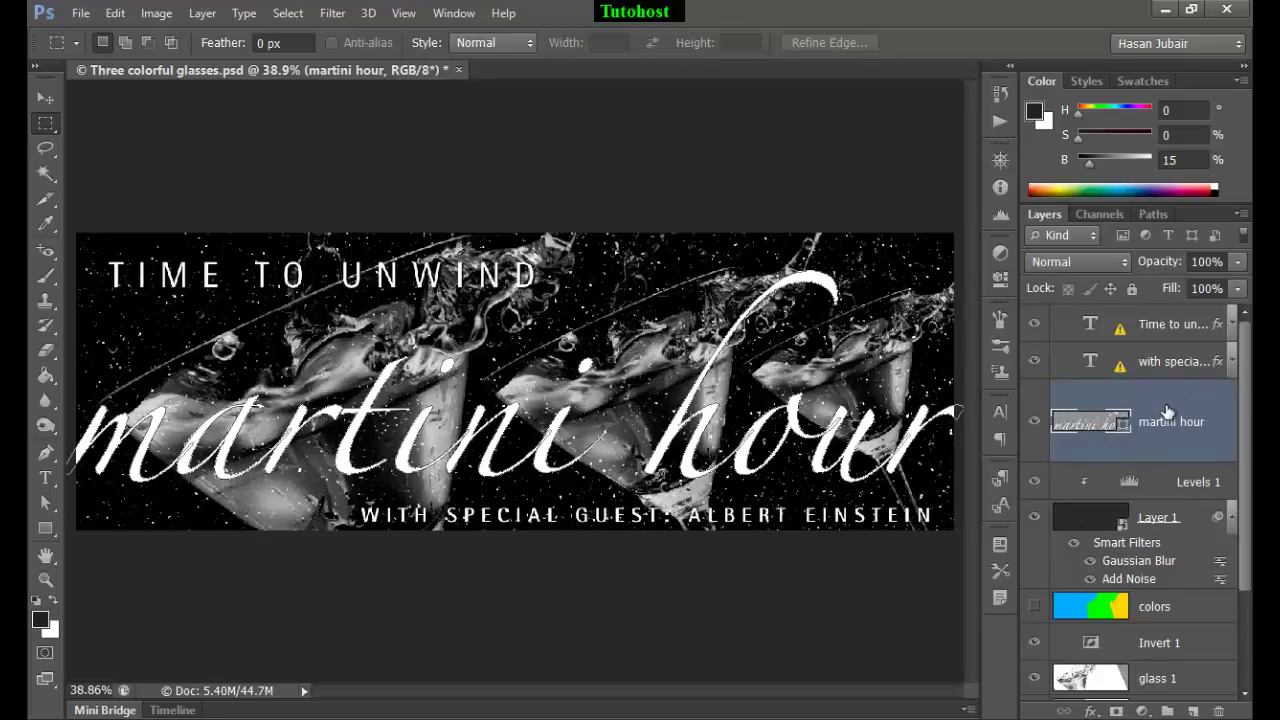
right_click(1203, 404)
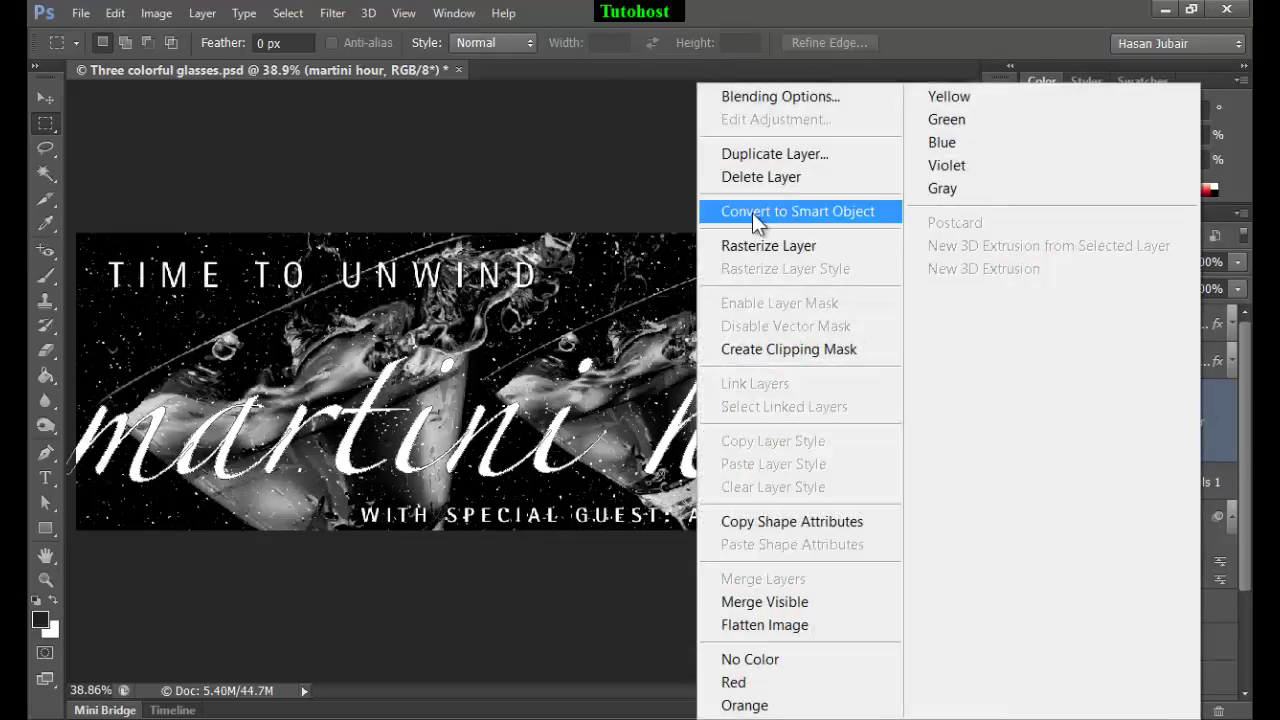
left_click(752, 213)
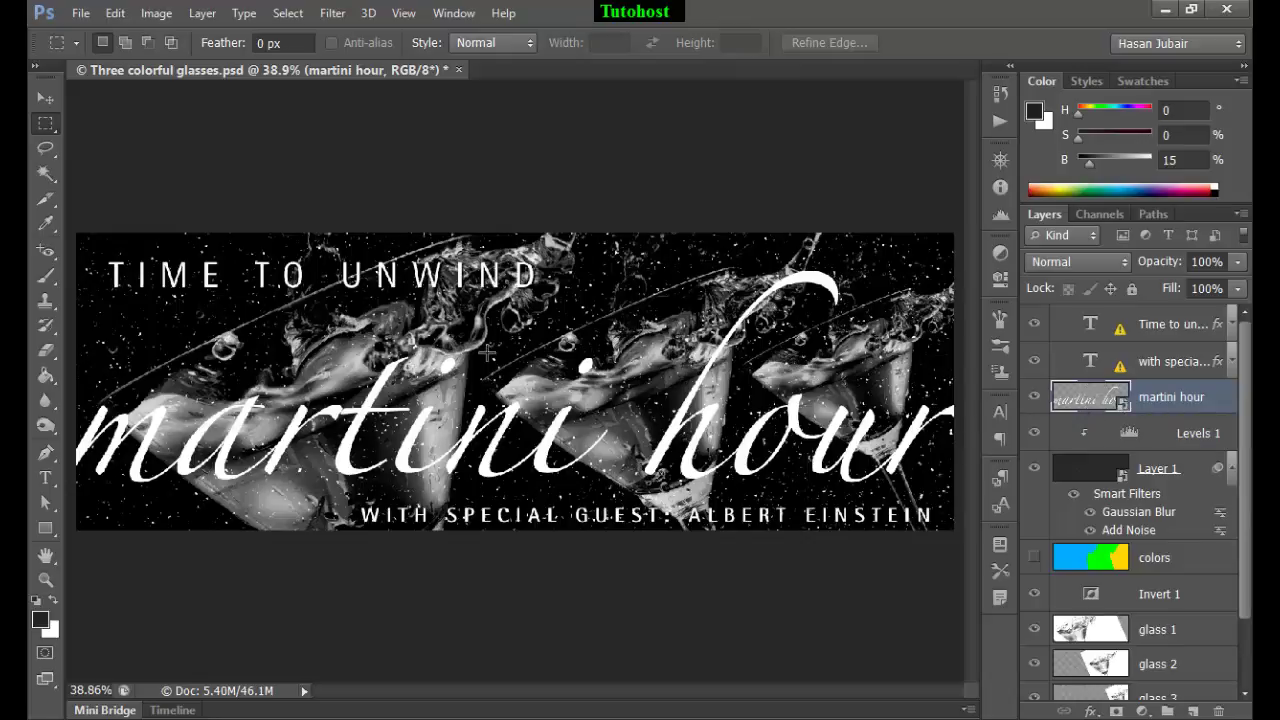
Start a Warp transform on the "martini hour" smart object
key("ctrl+minus")
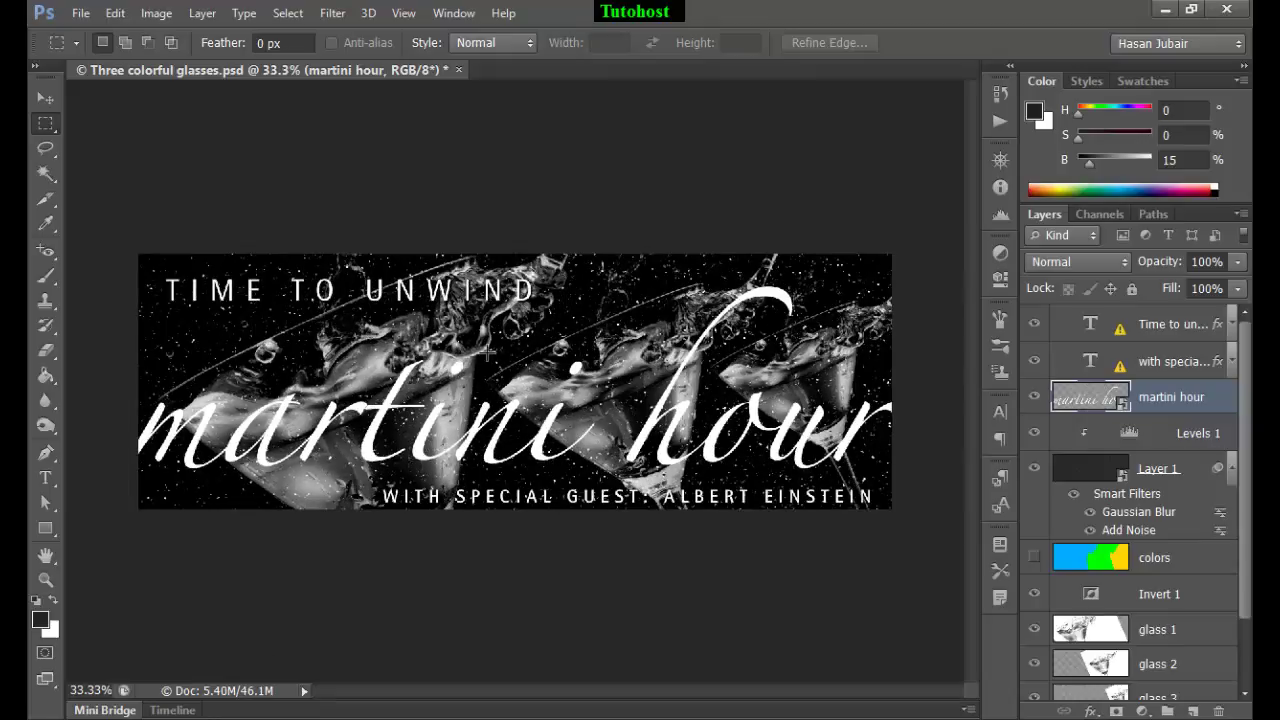
key("ctrl+t")
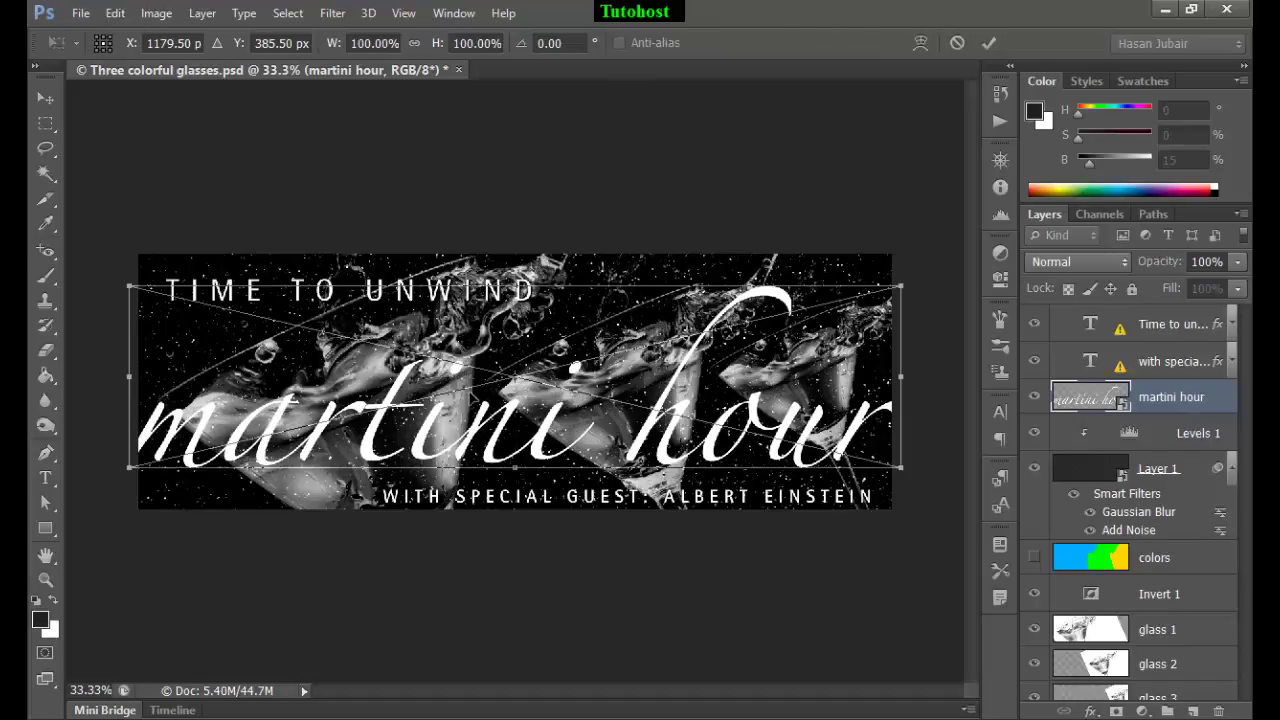
left_click(921, 43)
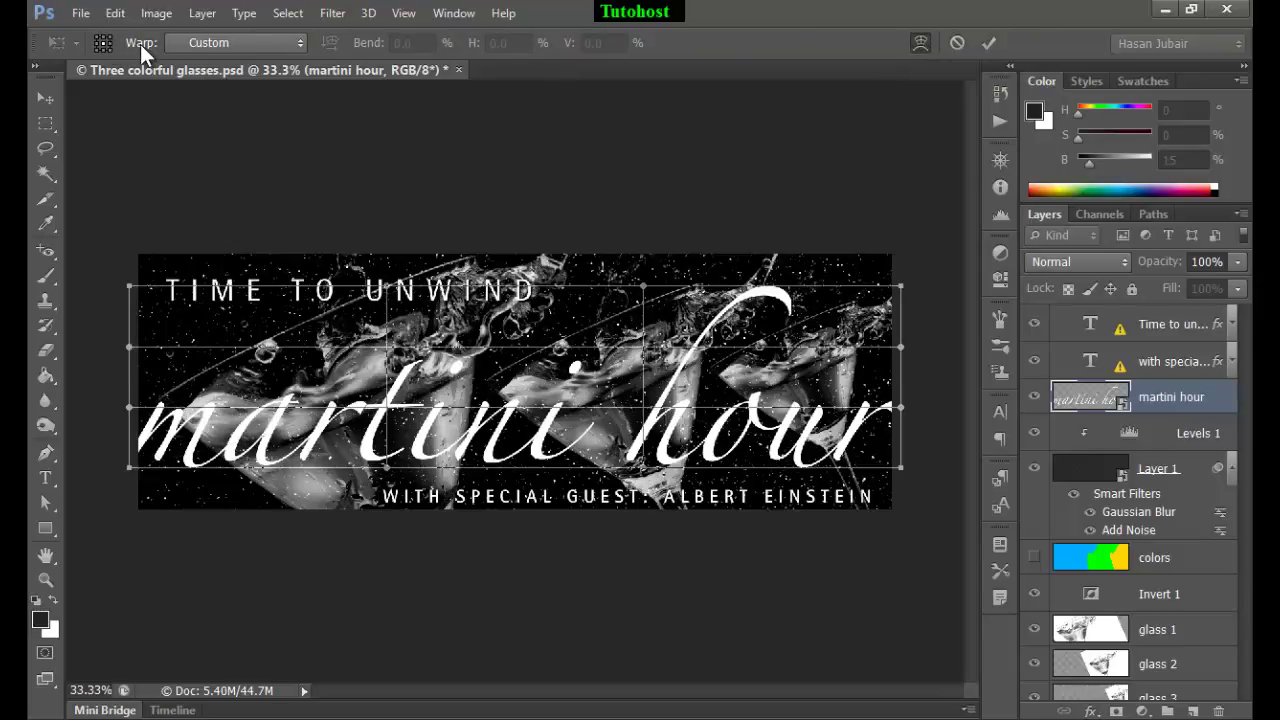
Try the Arc, Arc Upper, Bulge and Shell Lower warp styles on the "martini hour" lettering
left_click(229, 42)
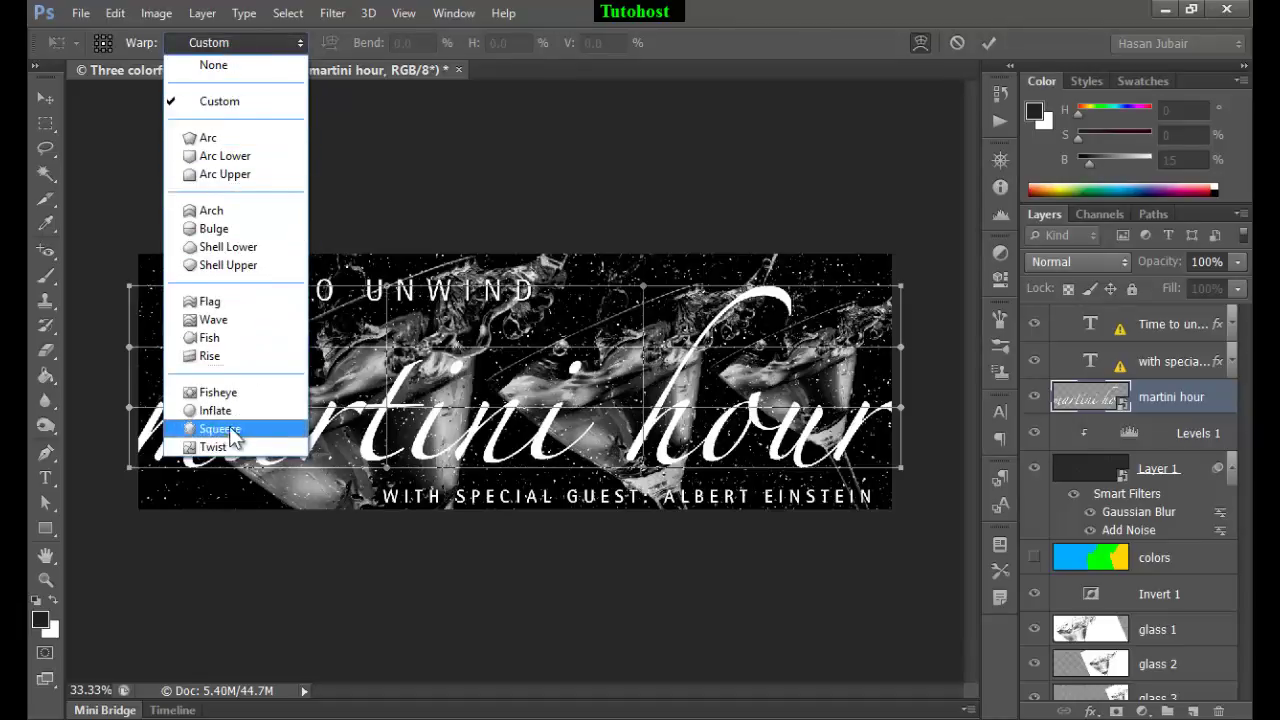
left_click(248, 137)
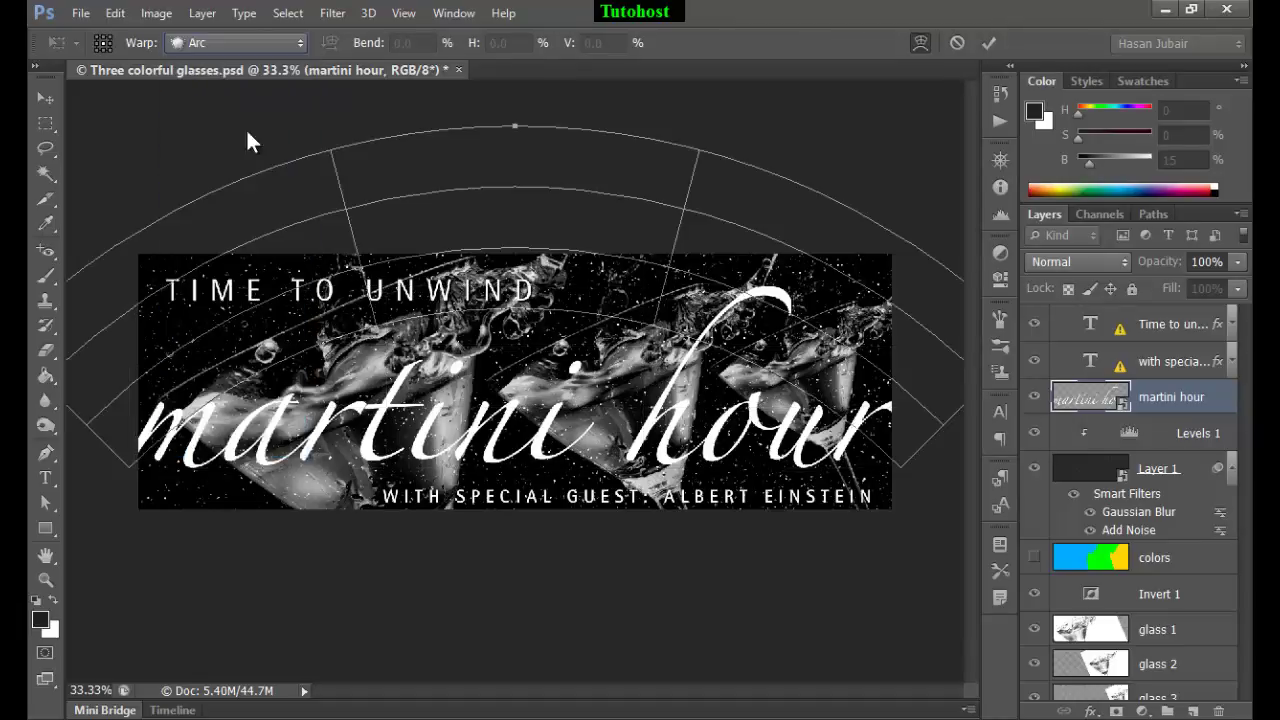
left_click(265, 45)
left_click(220, 179)
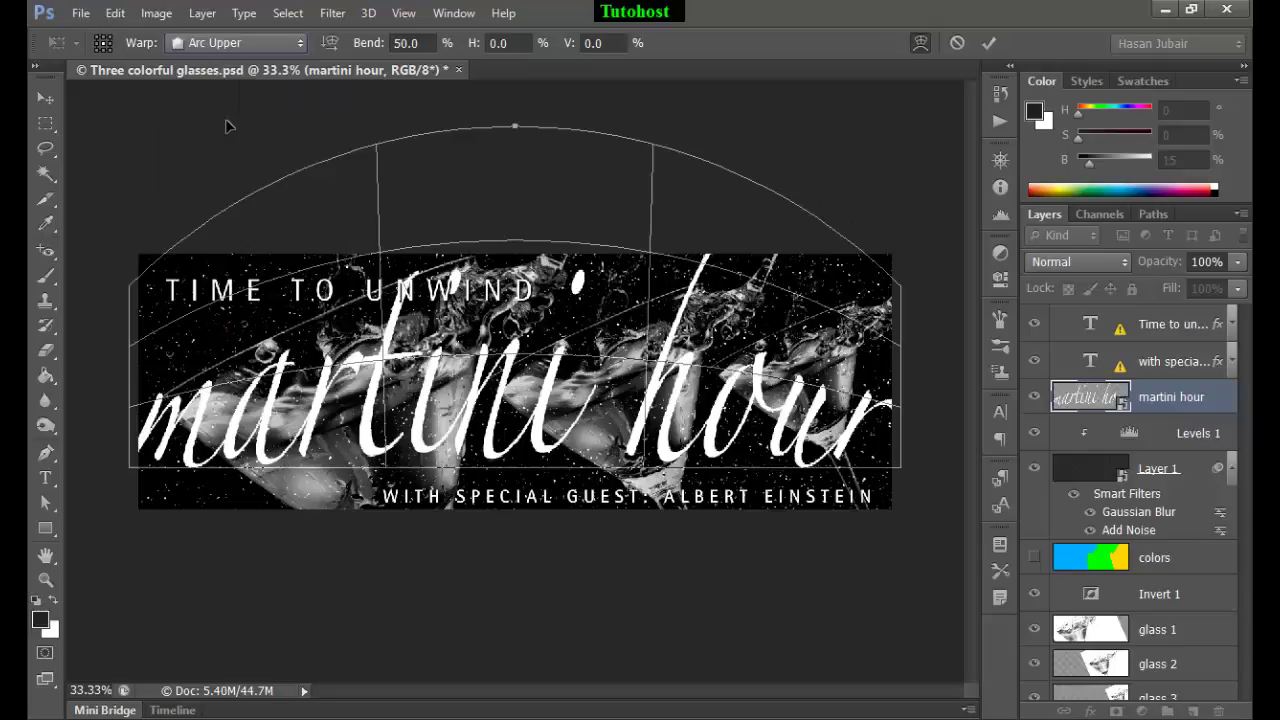
left_click(253, 42)
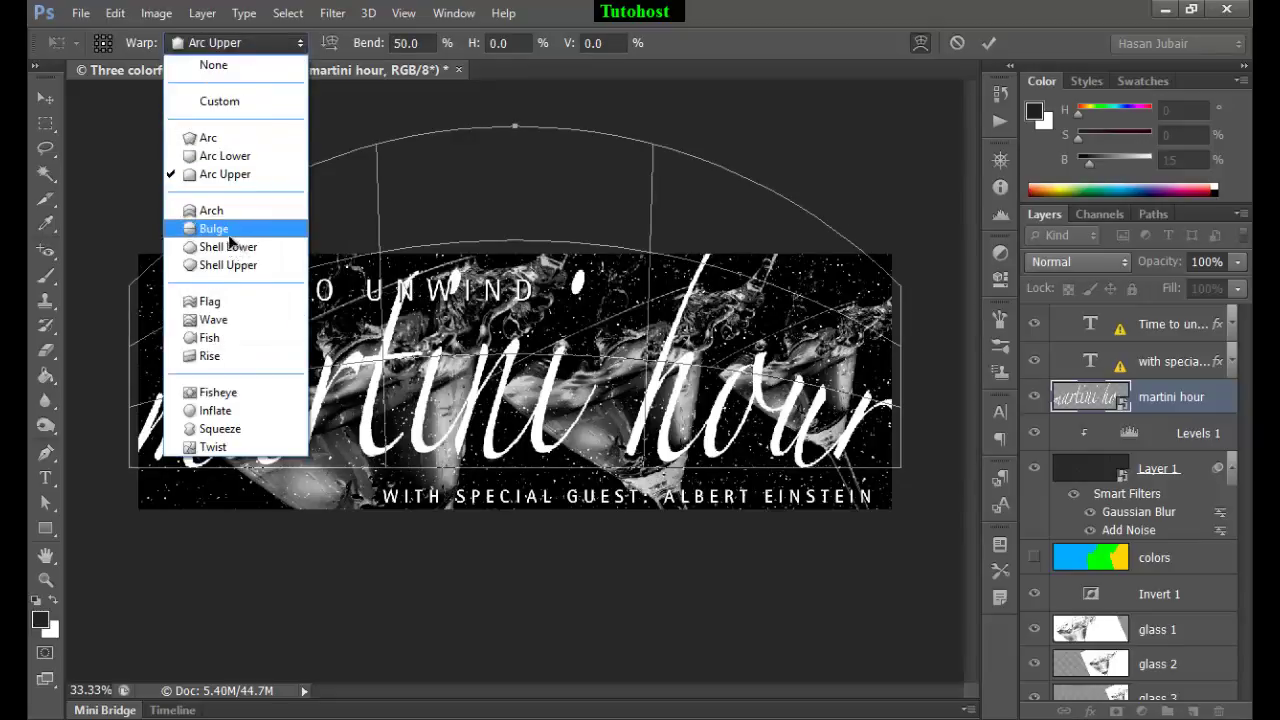
left_click(222, 228)
left_click(249, 40)
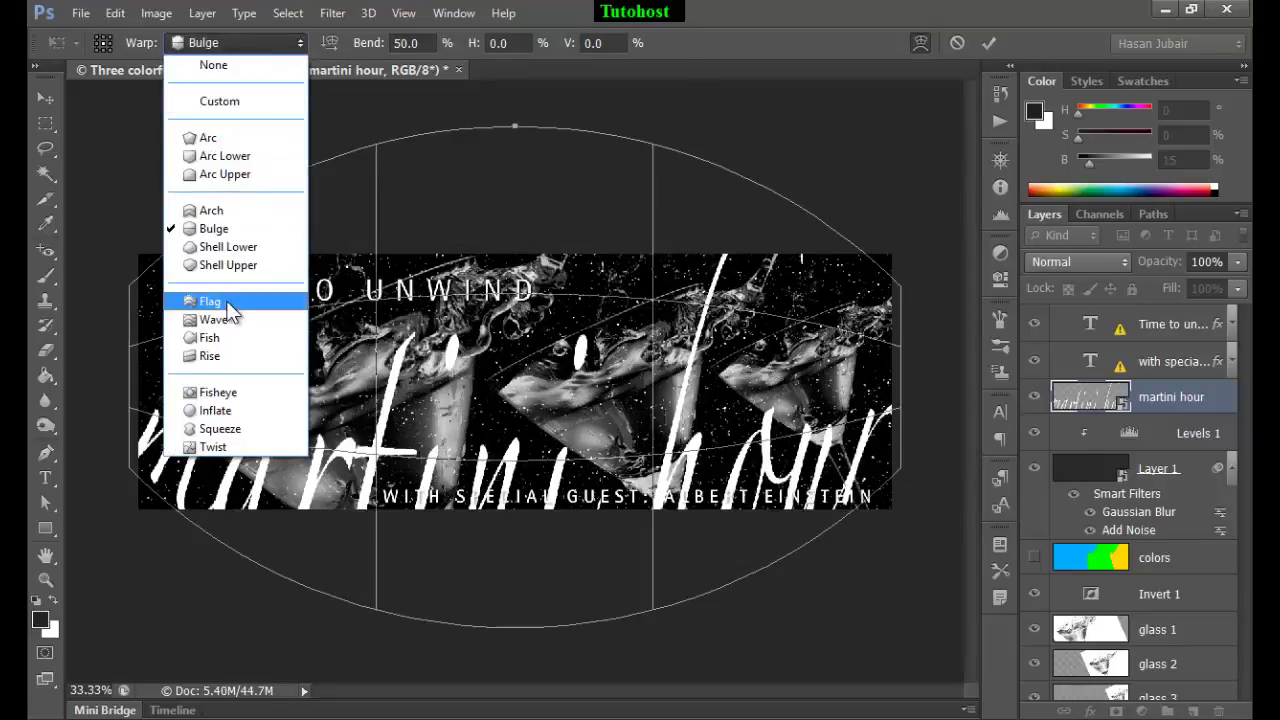
left_click(230, 248)
Apply the Flag warp style to the "martini hour" lettering and move it slightly up and to the right
left_click(238, 40)
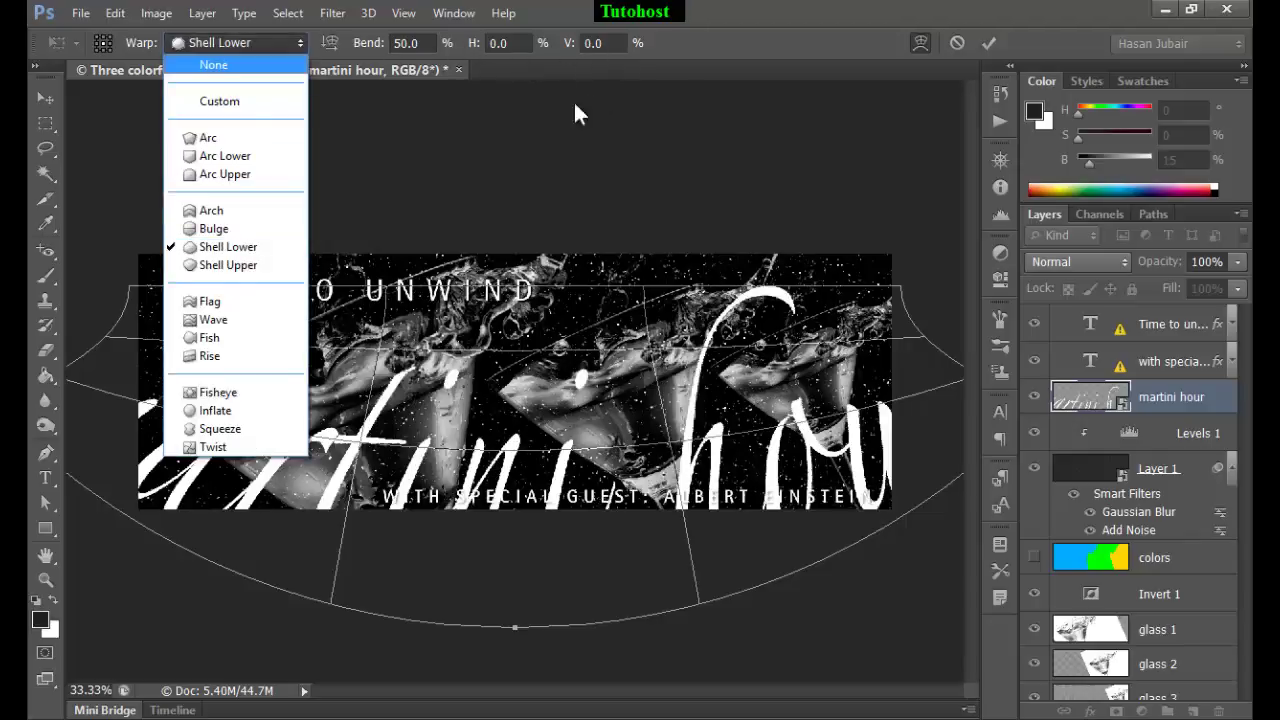
left_click(232, 302)
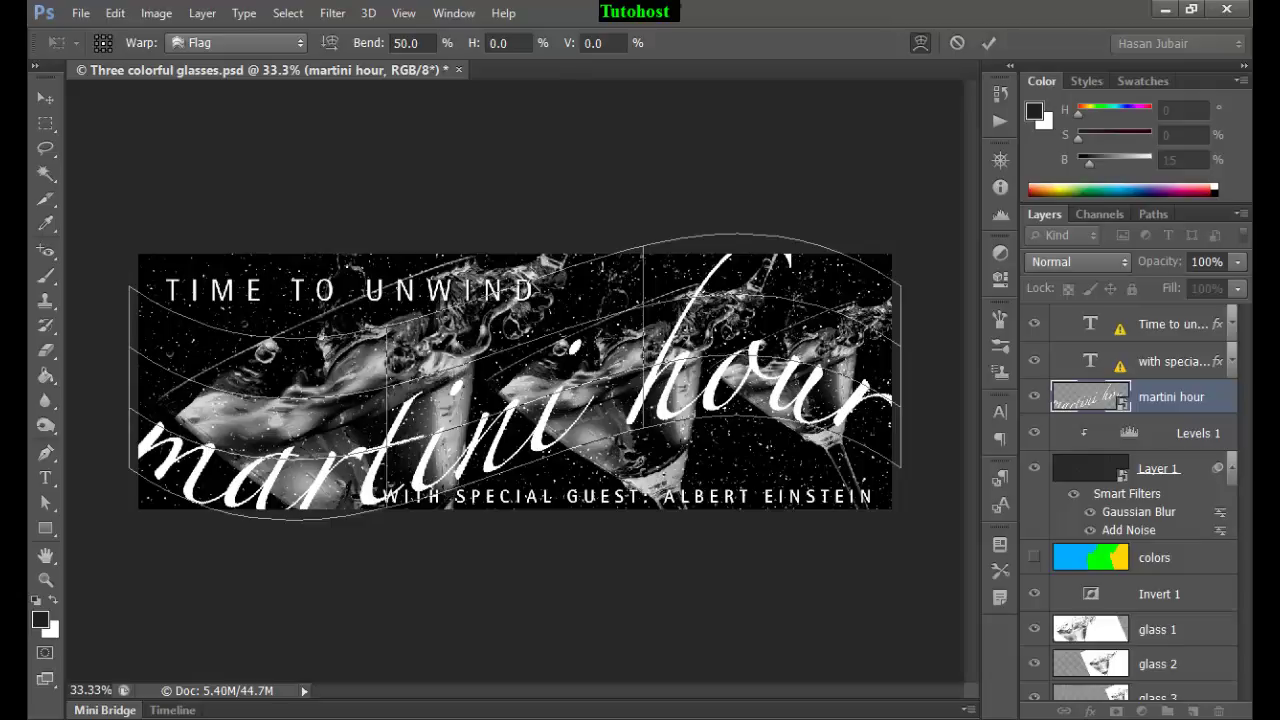
mouse_move(528, 284)
left_mouse_down()
mouse_move(528, 253)
mouse_move(540, 277)
left_mouse_up()
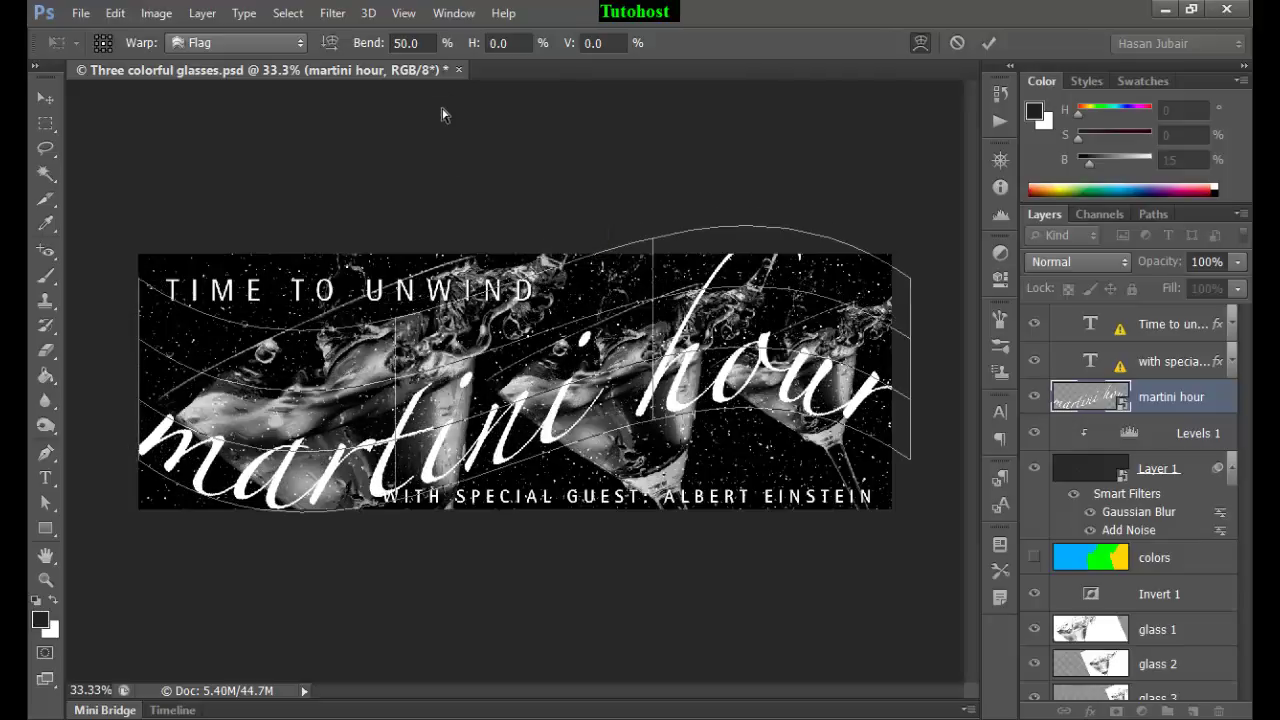
Set the Flag warp's bend to -15% and horizontal distortion to 0%, and commit the transform
left_click(415, 43)
type("-15")
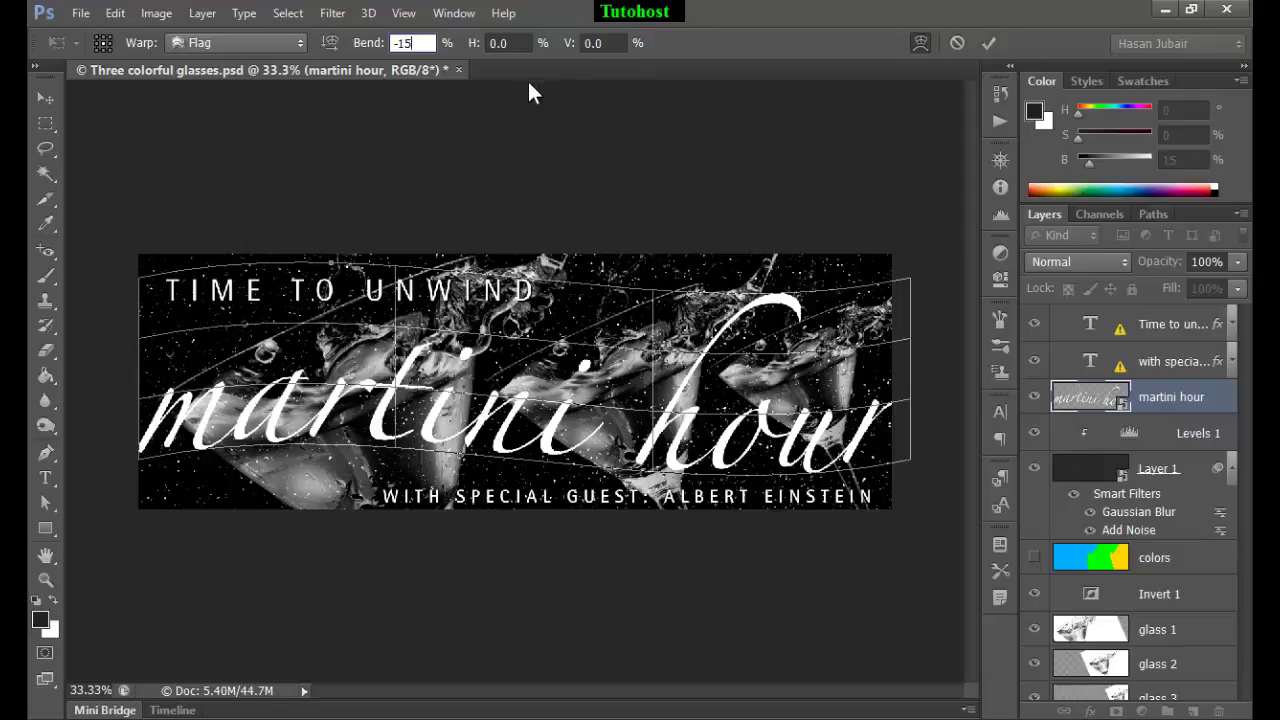
left_click(495, 44)
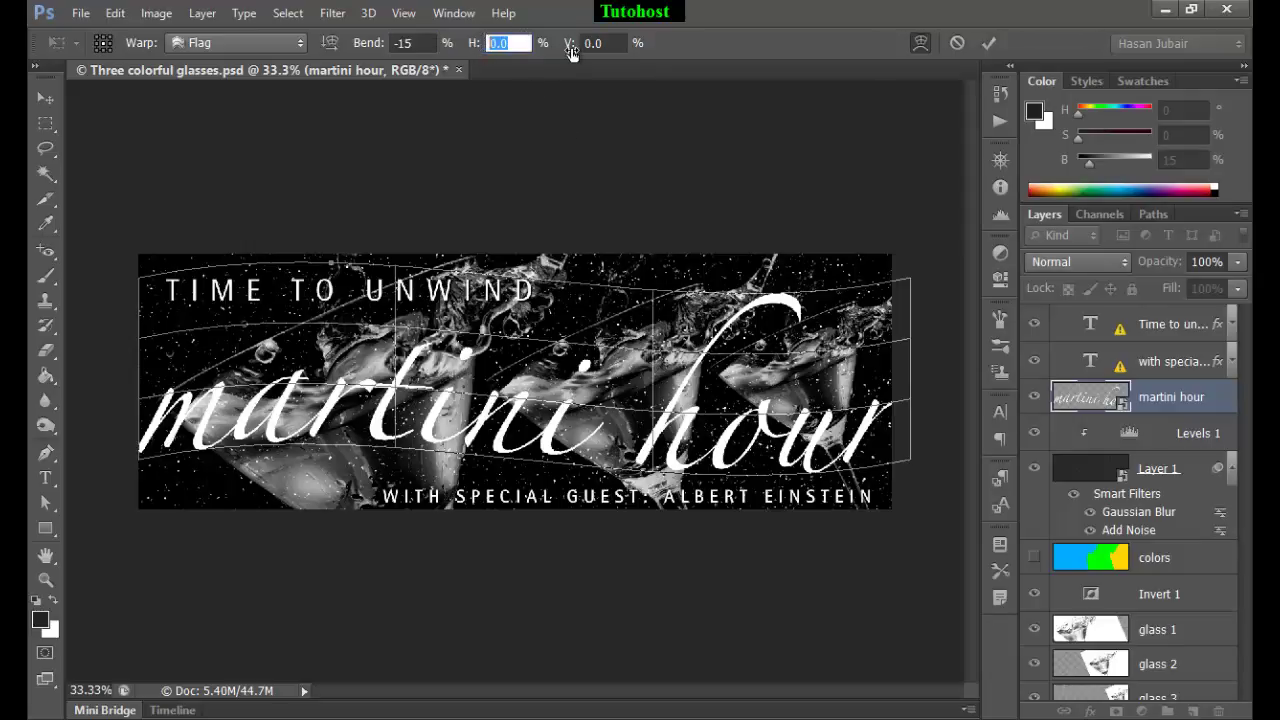
mouse_move(470, 47)
left_mouse_down()
mouse_move(486, 46)
mouse_move(428, 68)
mouse_move(480, 64)
left_mouse_up()
type("0")
key("Return")
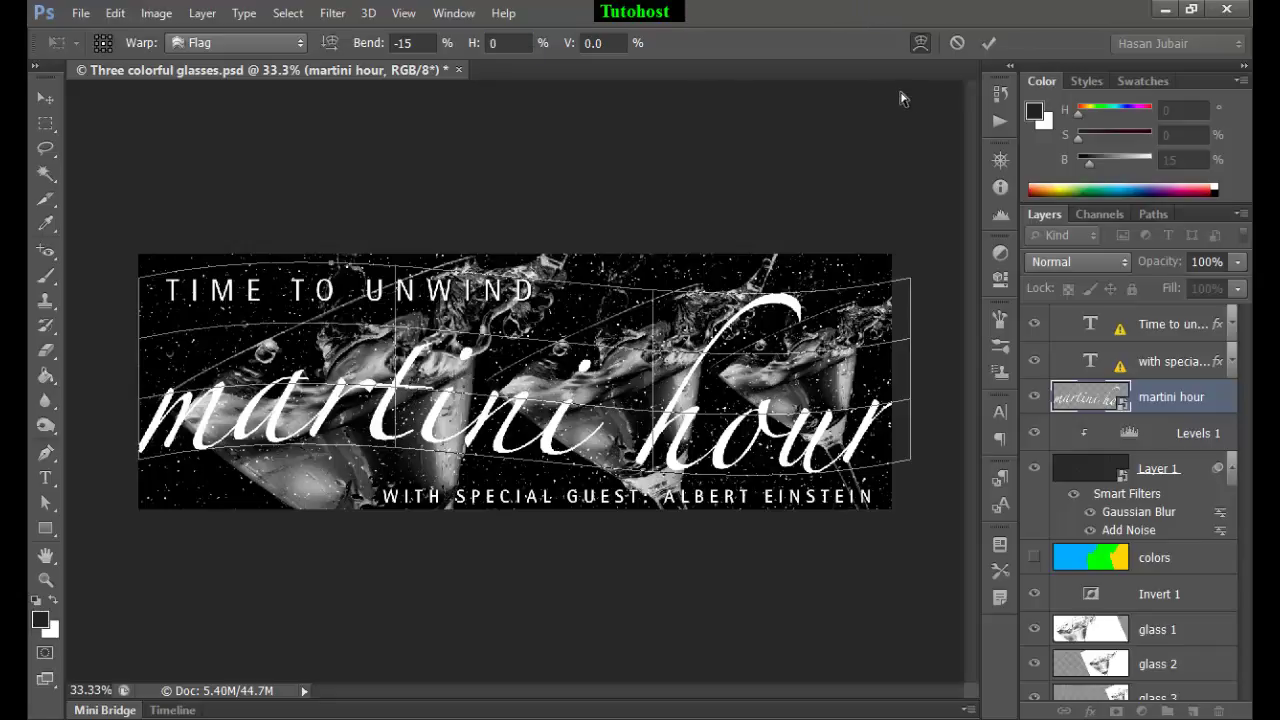
key("Return")
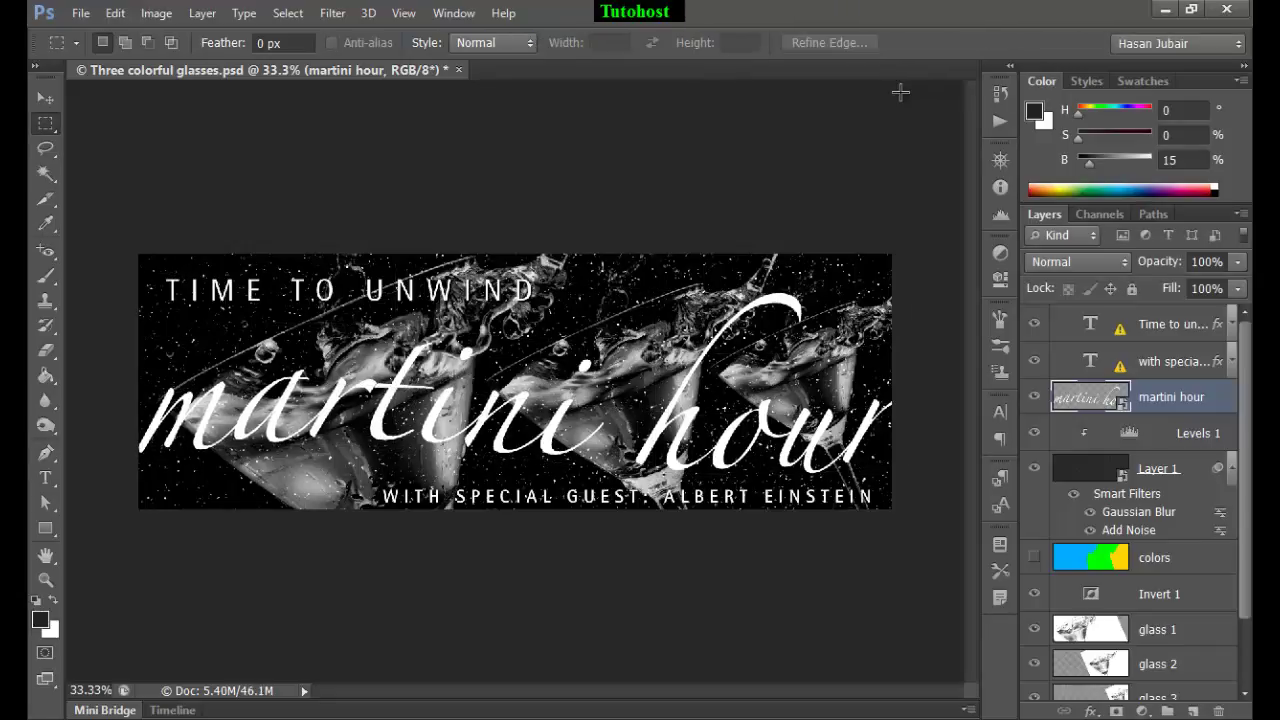
Review the warp settings stored on the "martini hour" smart object without changing them
scroll(900, 92, "up", 1)
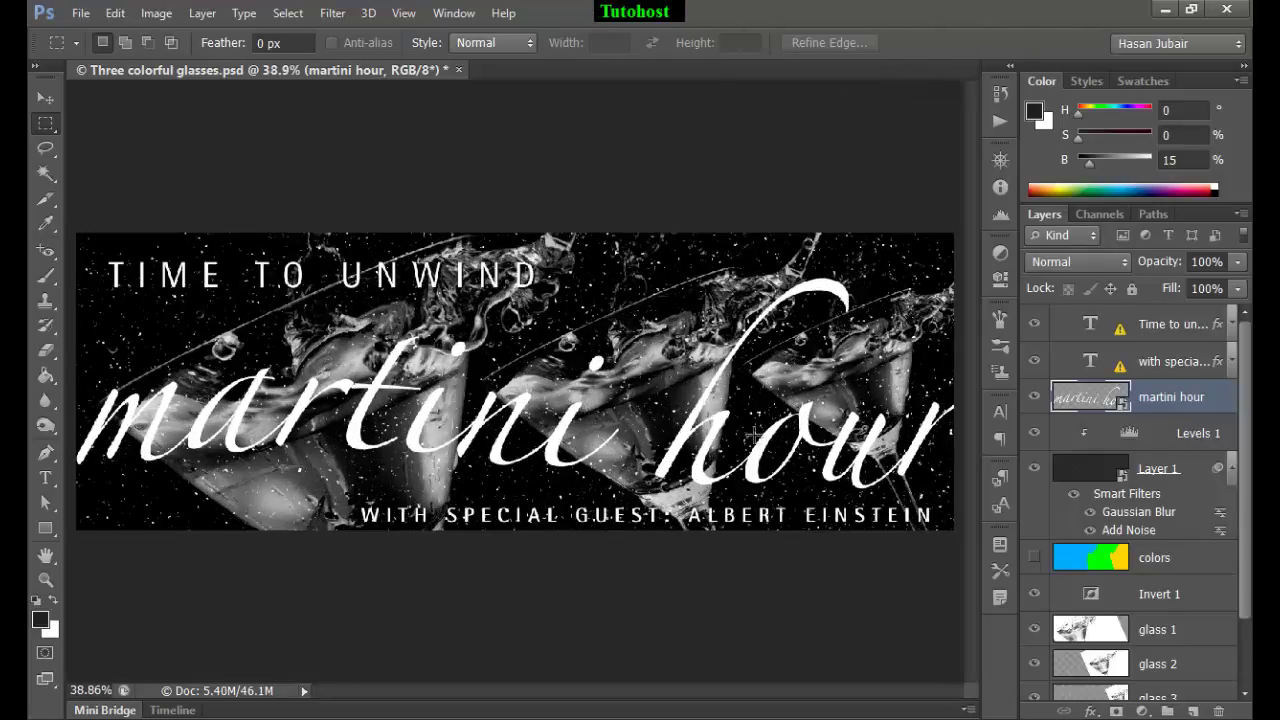
left_click(1097, 434)
left_click(1097, 402)
key("ctrl+t")
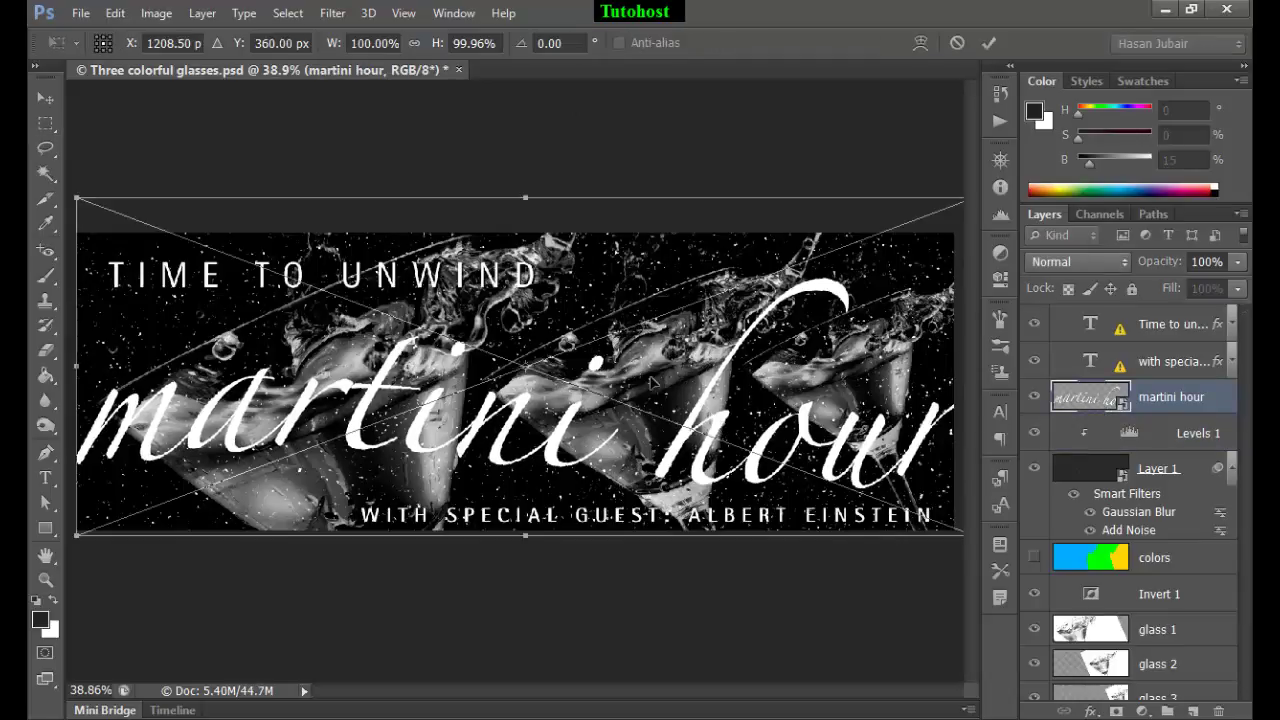
left_click(920, 43)
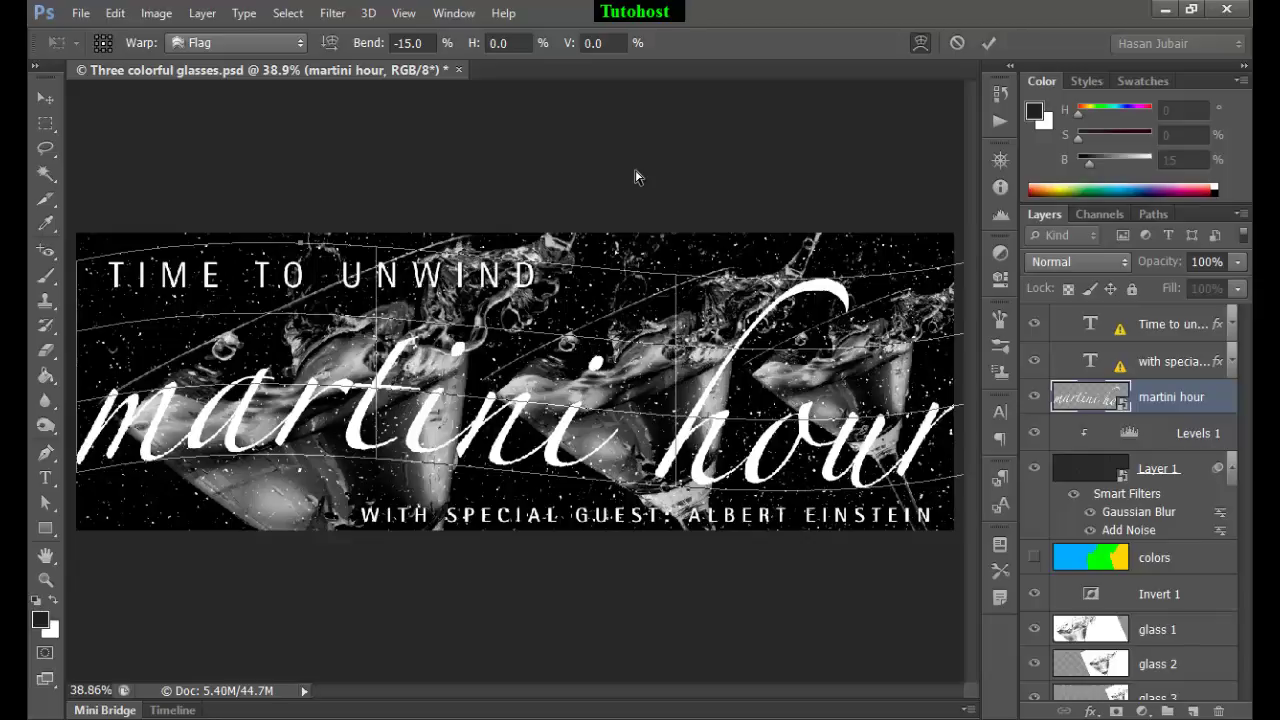
left_click(956, 43)
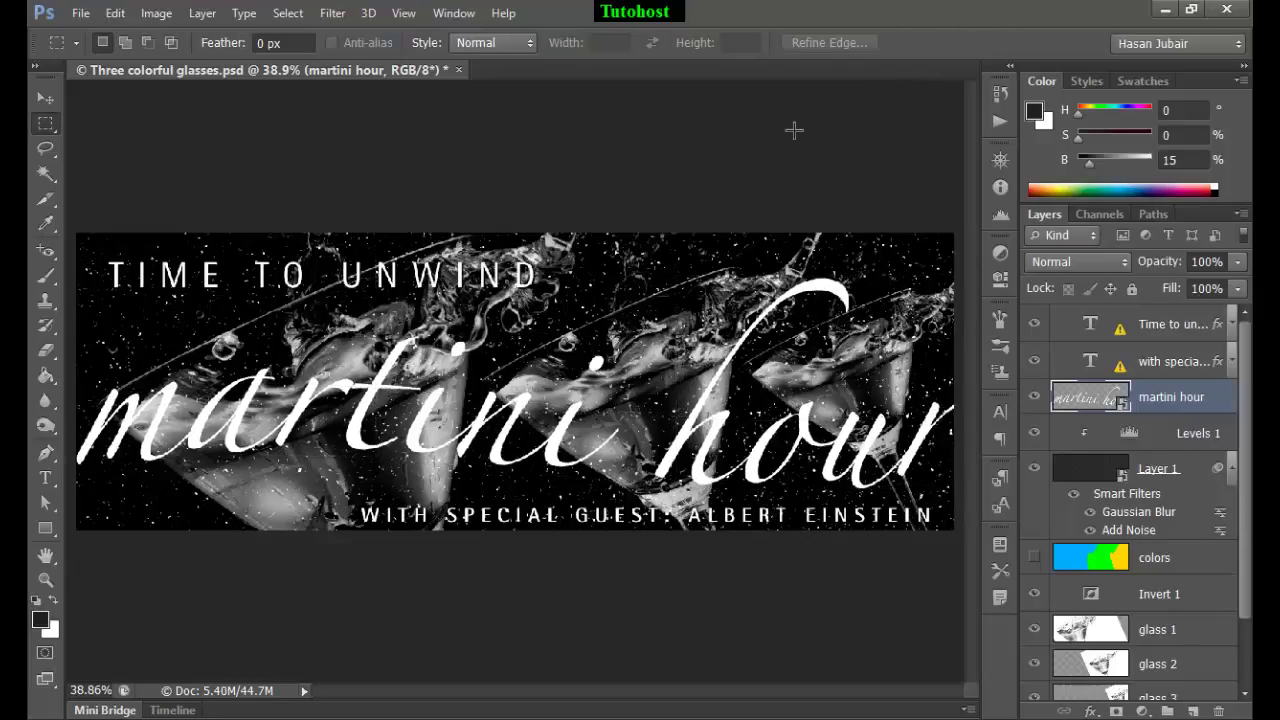